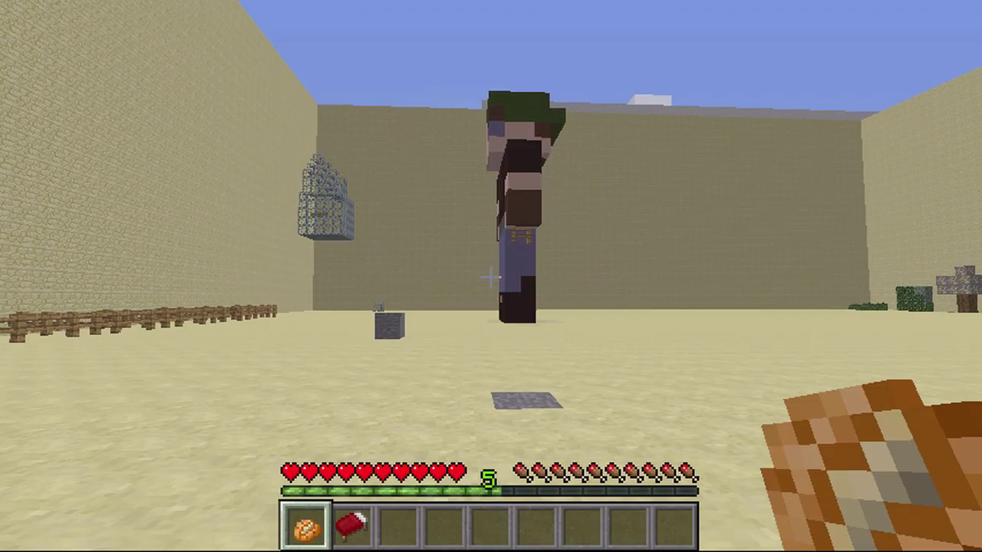
# Open the Lobby Selector item and teleport to the KitPVP lobby.
pyautogui.press('w')
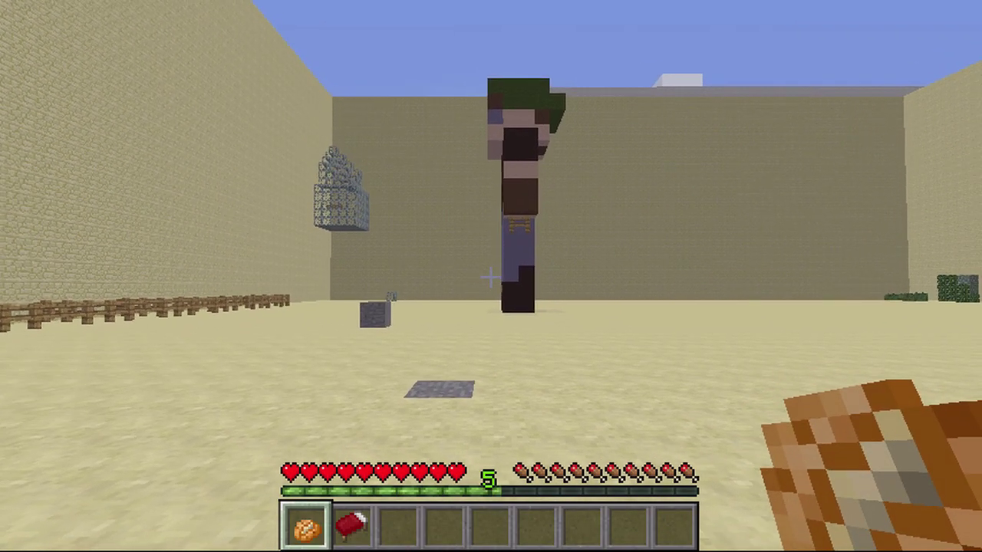
pyautogui.press('w')
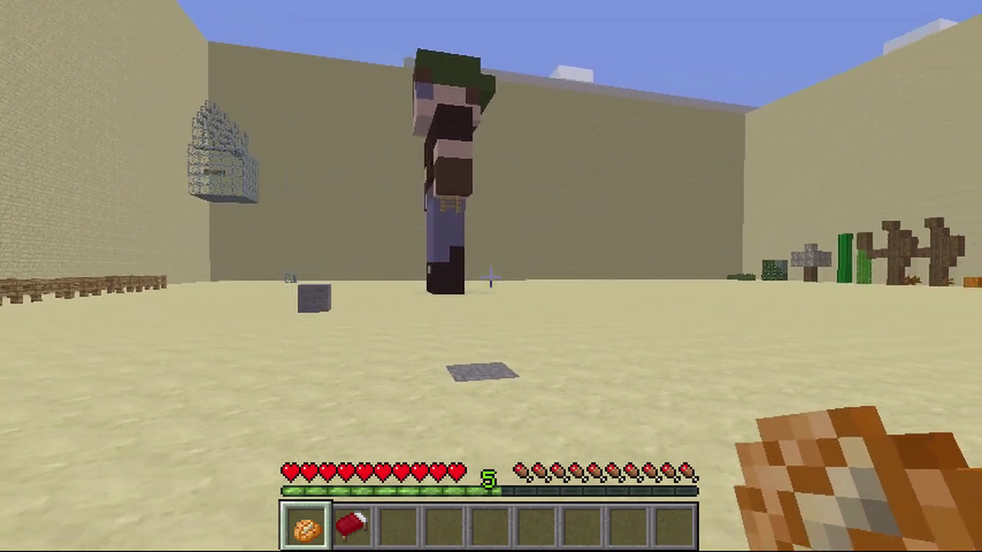
pyautogui.press('w')
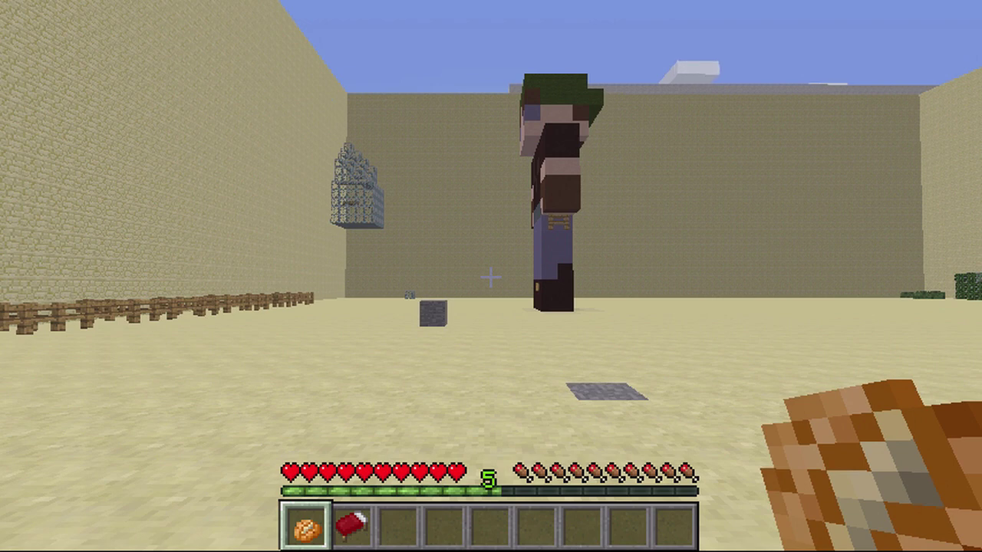
pyautogui.rightClick(491, 277)
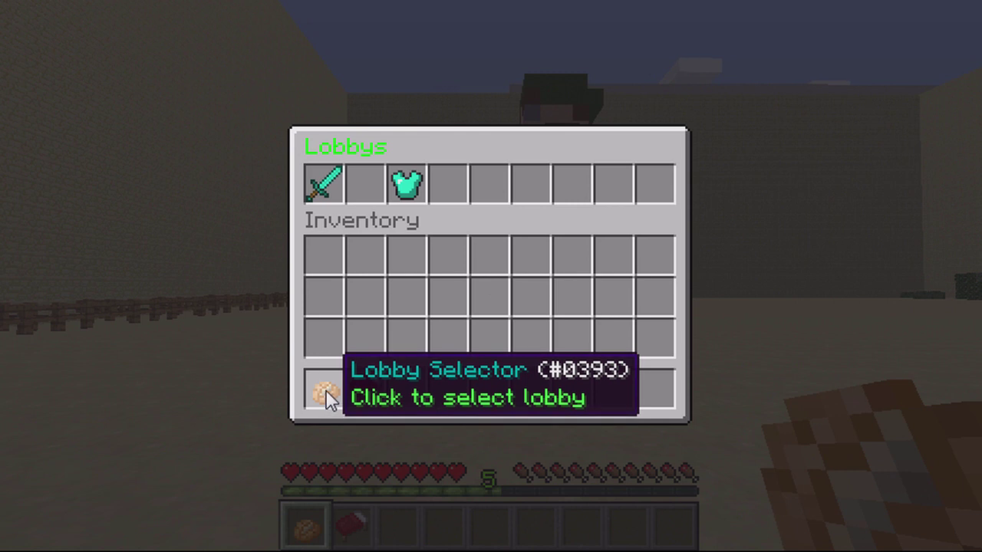
pyautogui.click(408, 191)
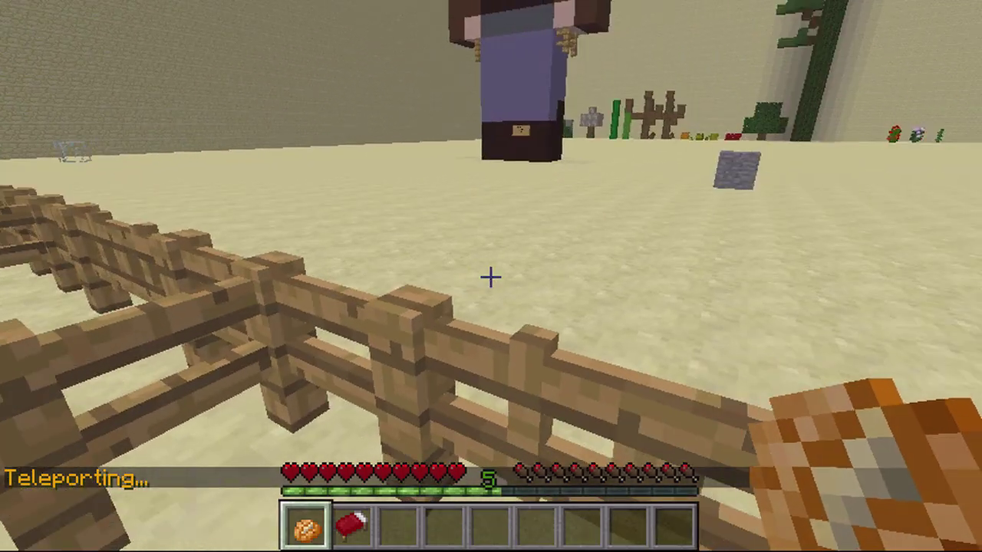
# Open the Items inventory with the bed selector, take a Leather Chestplate and hold the received shirt.
pyautogui.press('2')
pyautogui.rightClick(491, 276)
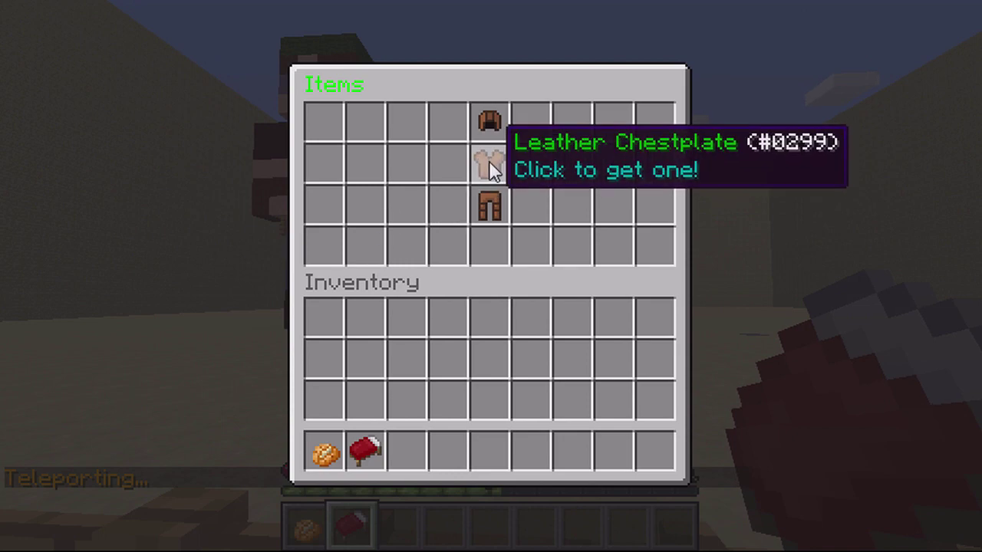
pyautogui.click(489, 160)
pyautogui.press('3')
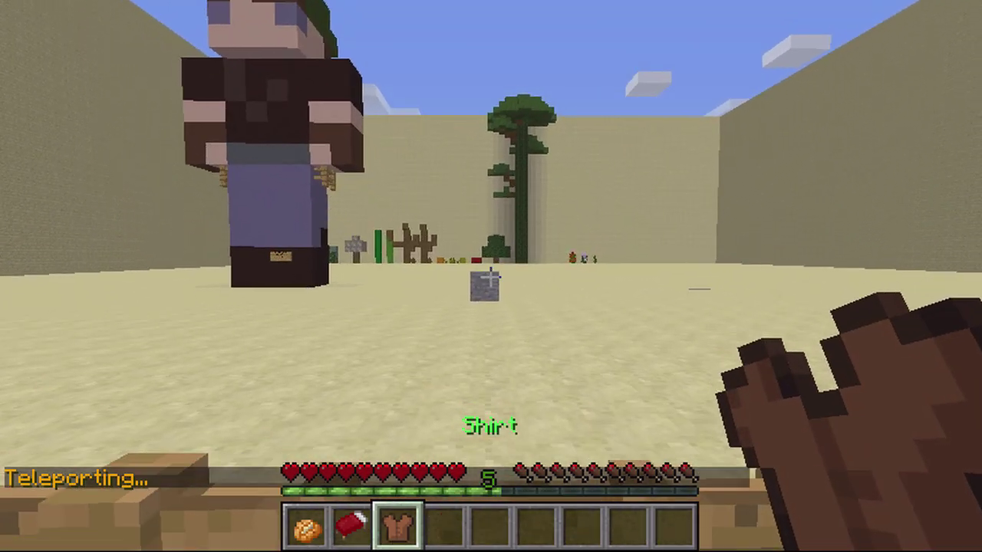
pyautogui.press('2')
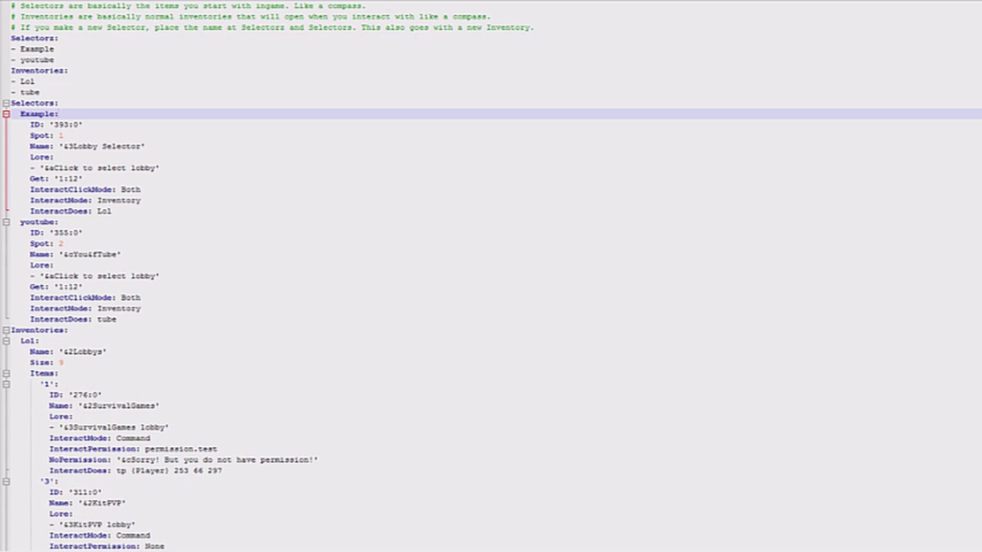
# Review how the Example and youtube names in the Selectorz list correspond to entries in the Selectors section.
pyautogui.click(59, 38)
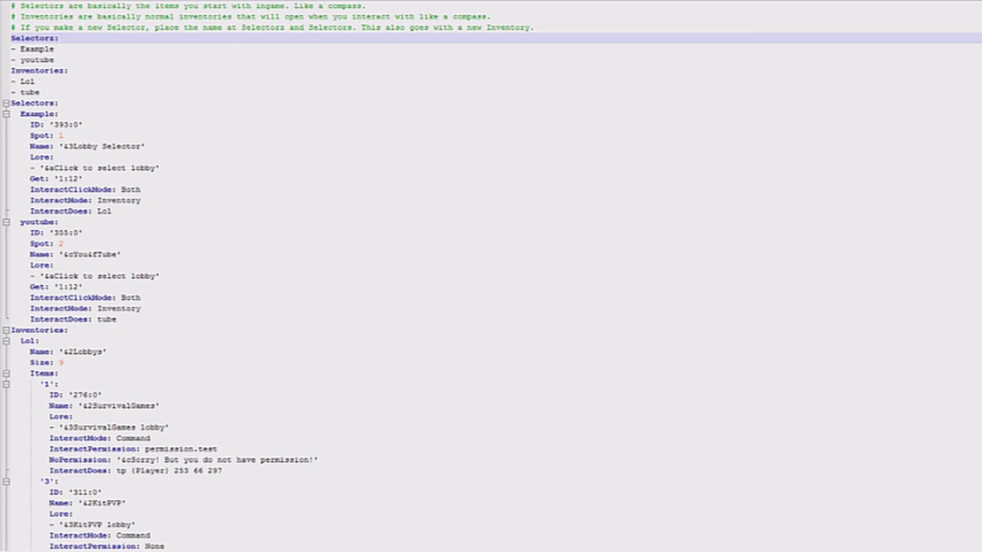
pyautogui.doubleClick(24, 48)
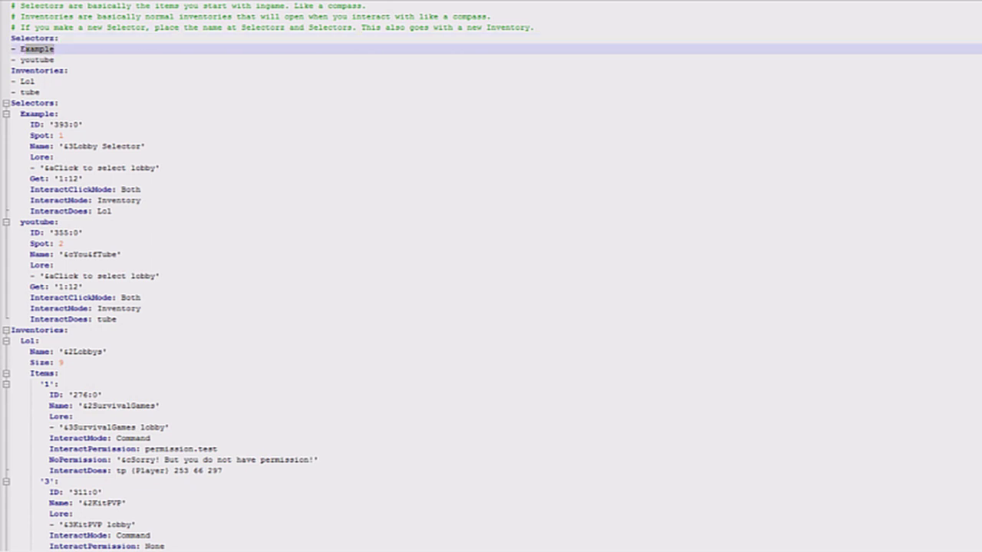
pyautogui.click(131, 146)
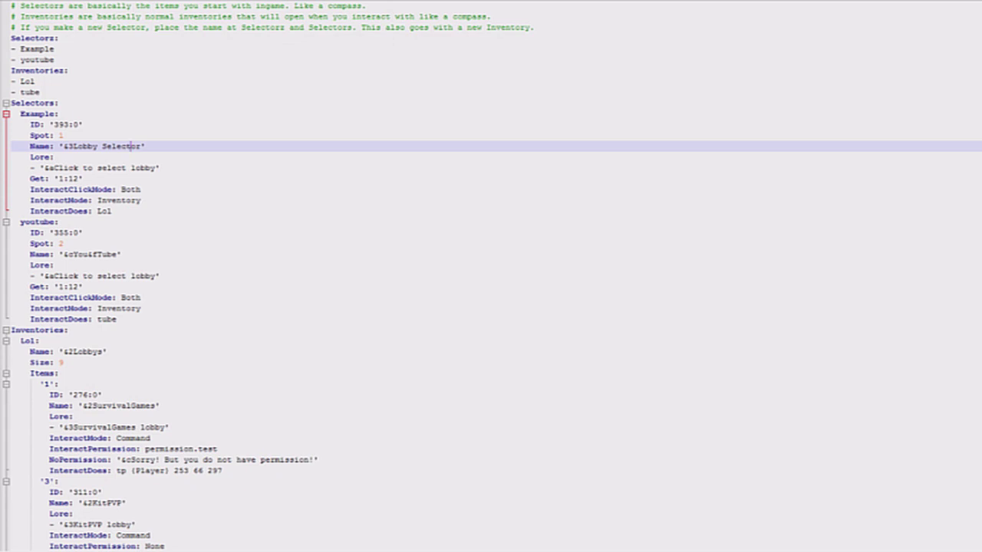
pyautogui.moveTo(54, 60); pyautogui.dragTo(26, 65)
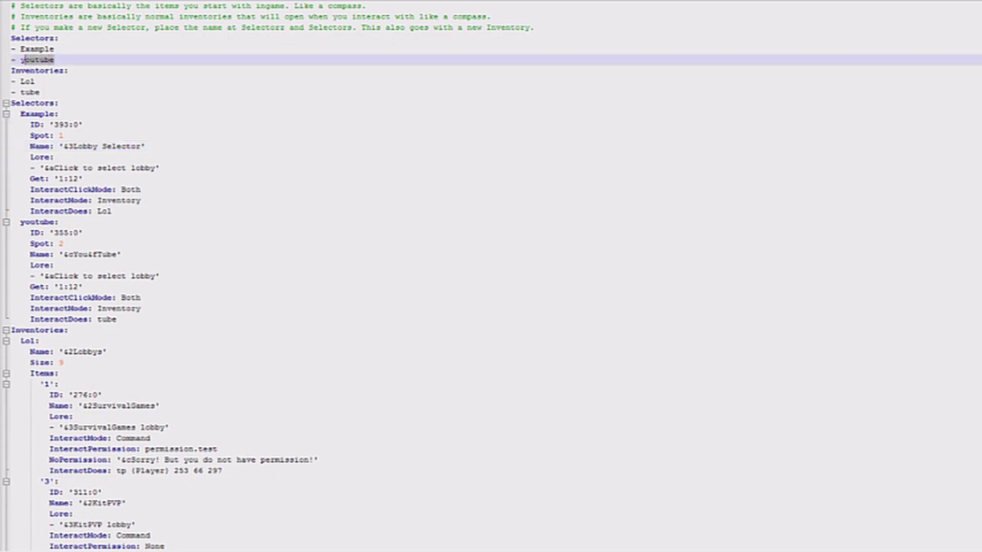
pyautogui.click(54, 60)
pyautogui.click(20, 103)
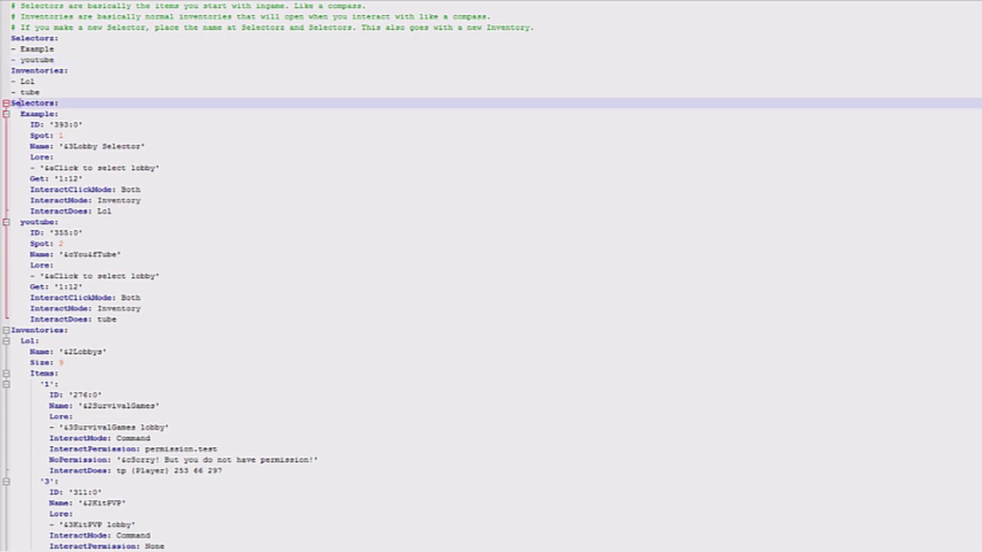
# Examine the youtube selector's ID, Spot, Get and InteractDoes settings.
pyautogui.click(34, 222)
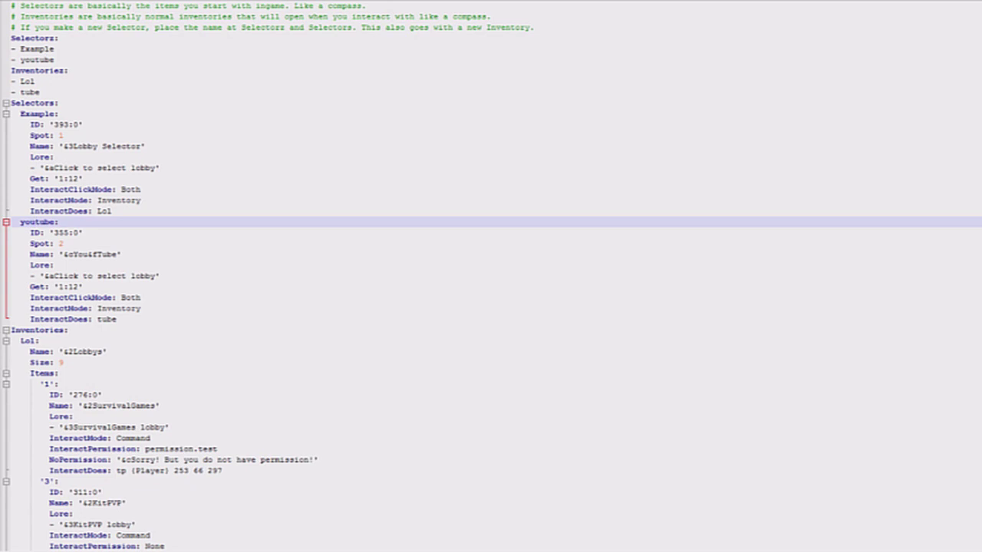
pyautogui.moveTo(50, 232); pyautogui.dragTo(80, 233)
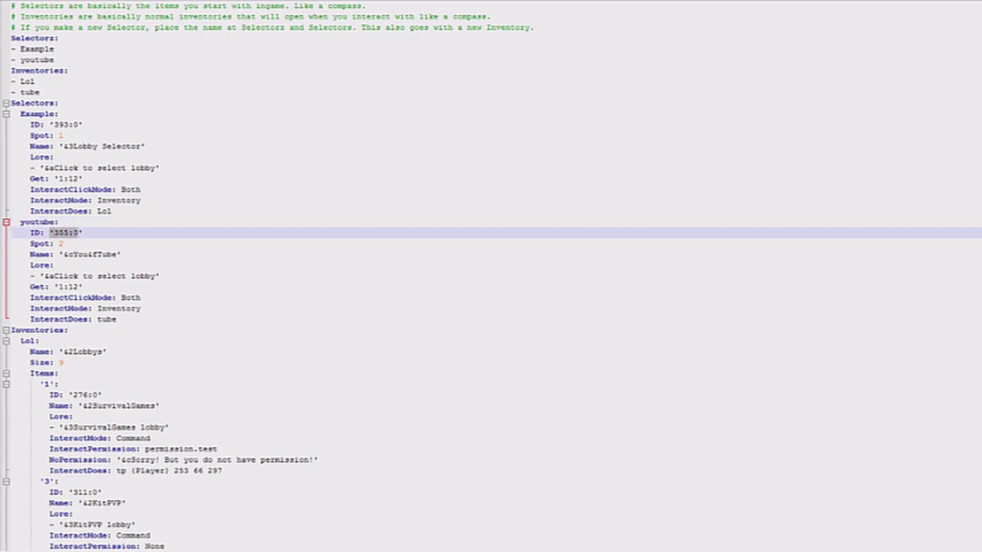
pyautogui.click(63, 233)
pyautogui.click(63, 244)
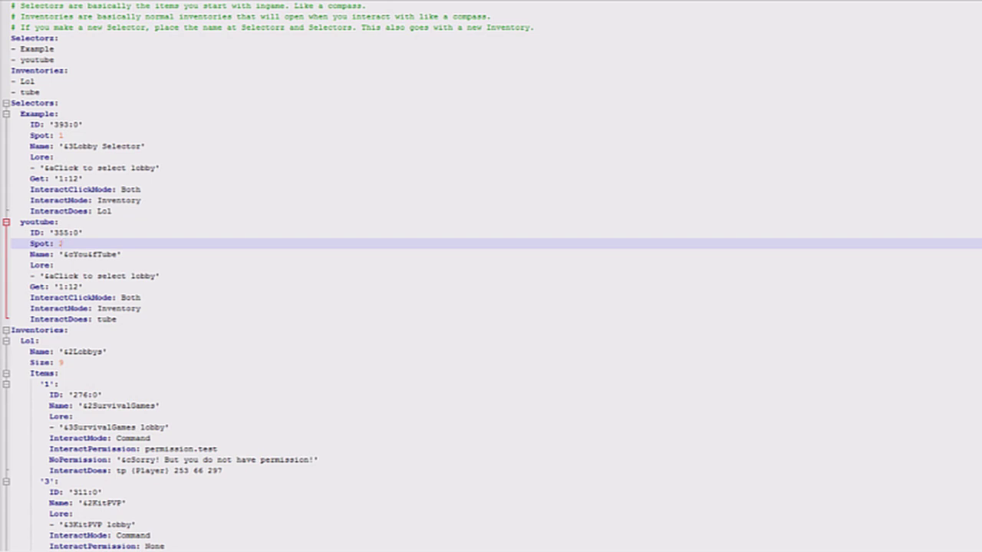
pyautogui.click(59, 287)
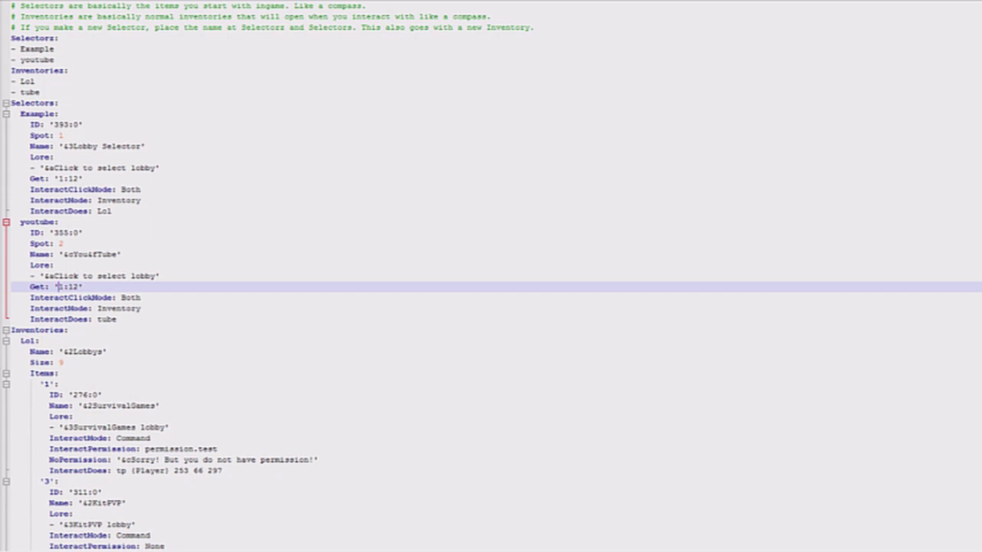
pyautogui.click(59, 319)
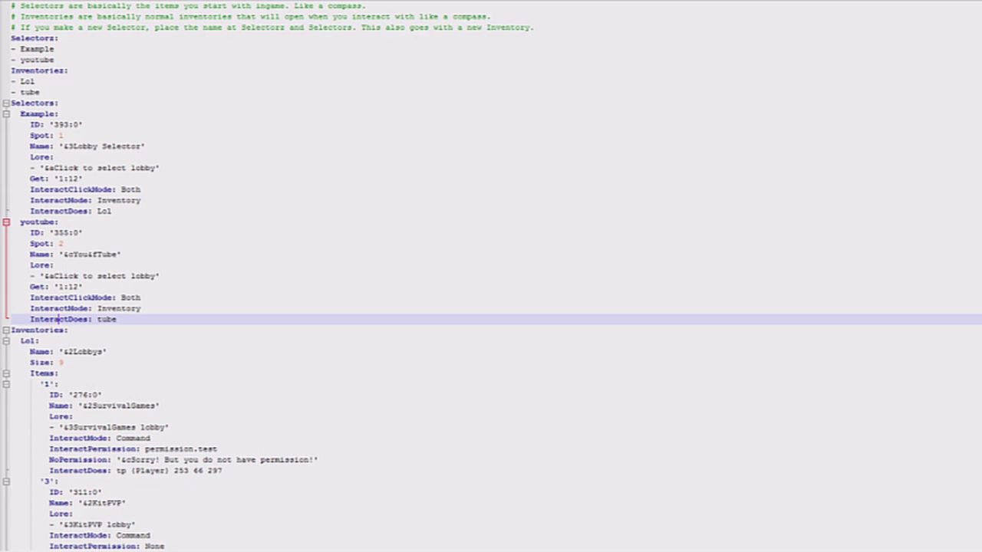
# Examine the tube inventory's size and the slot numbers of its leather hat, chestplate and pants items.
pyautogui.scroll(-5, 491, 276)
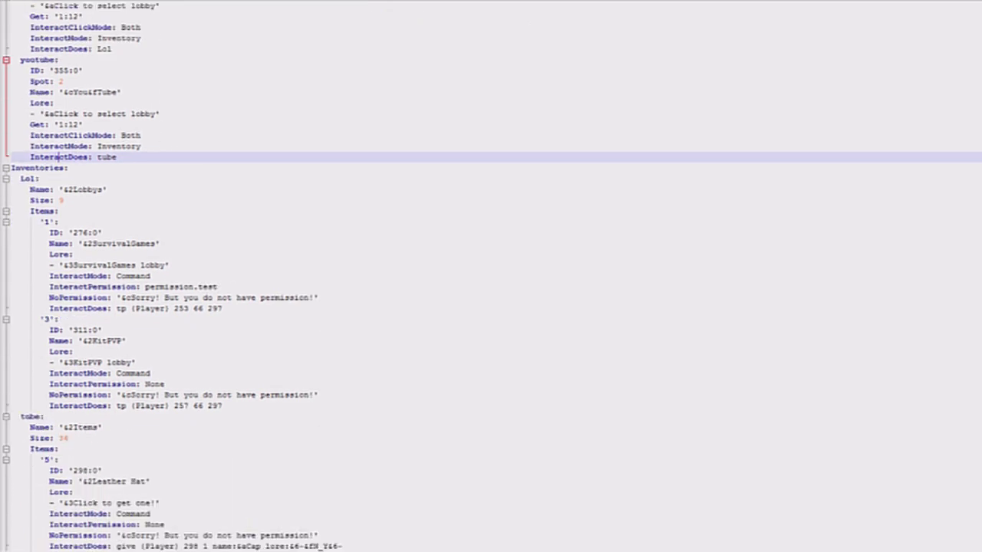
pyautogui.scroll(-3, 491, 276)
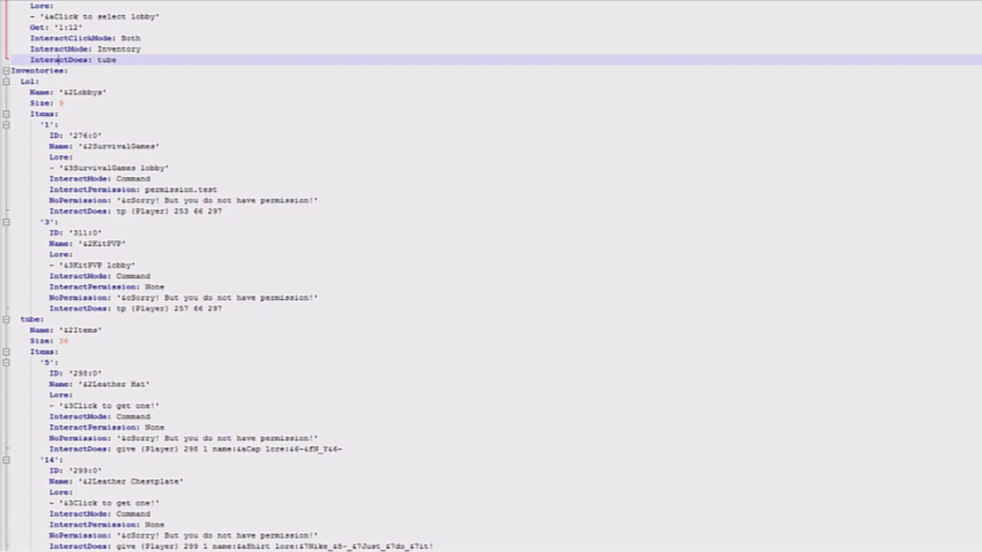
pyautogui.click(68, 341)
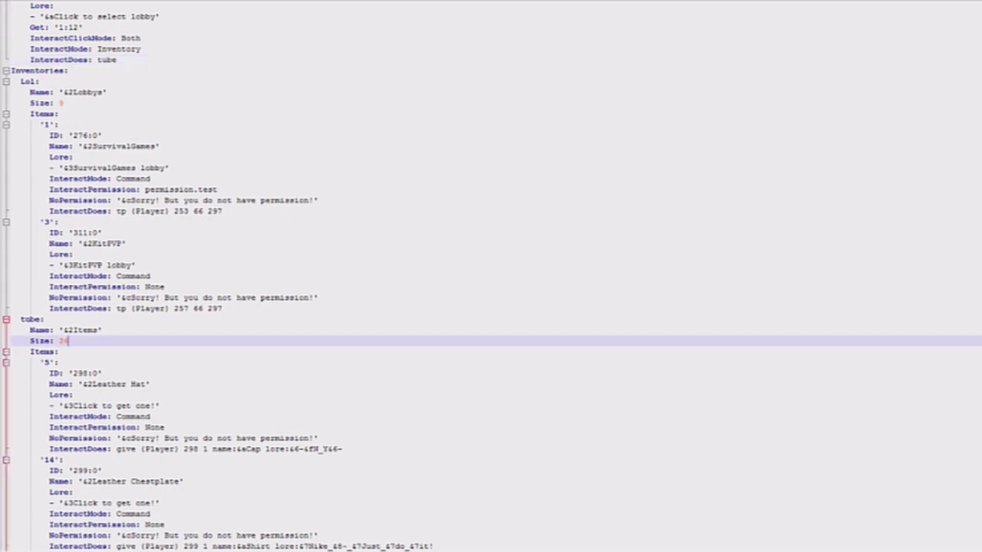
pyautogui.click(58, 363)
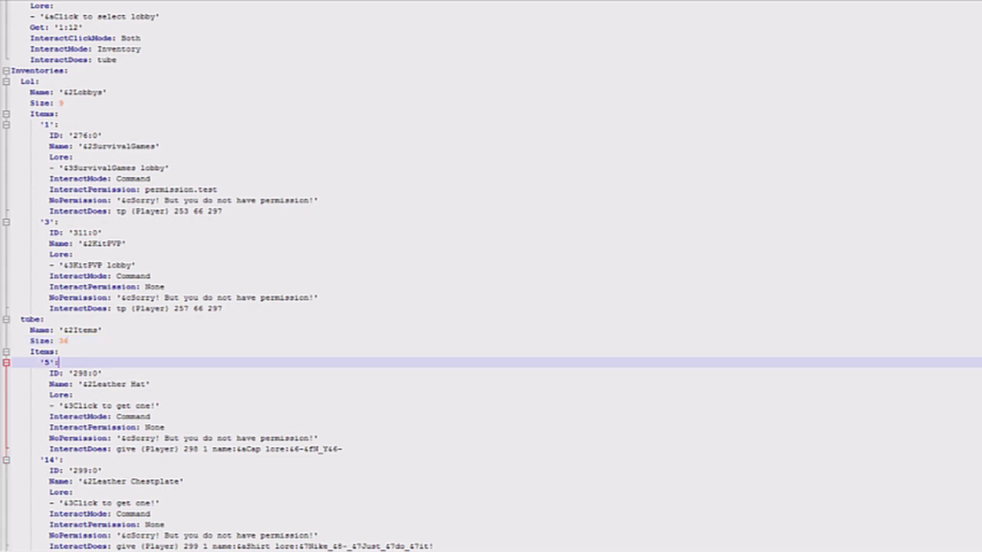
pyautogui.scroll(-3, 491, 277)
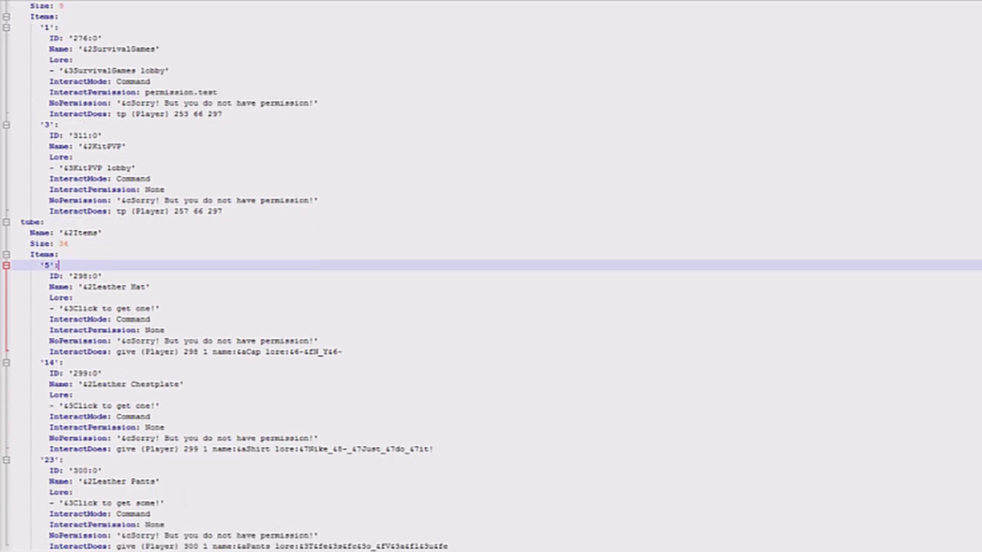
pyautogui.click(50, 266)
pyautogui.click(48, 363)
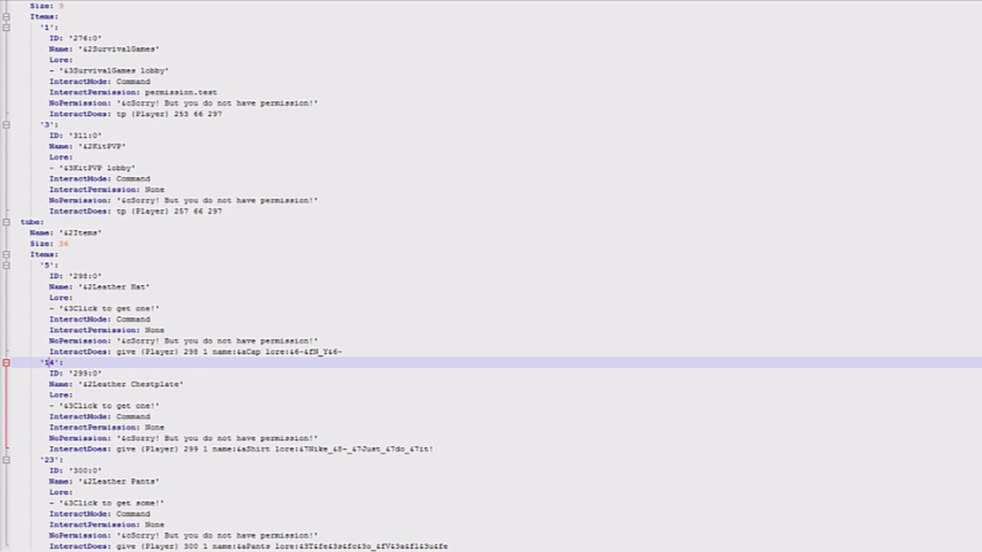
pyautogui.click(54, 460)
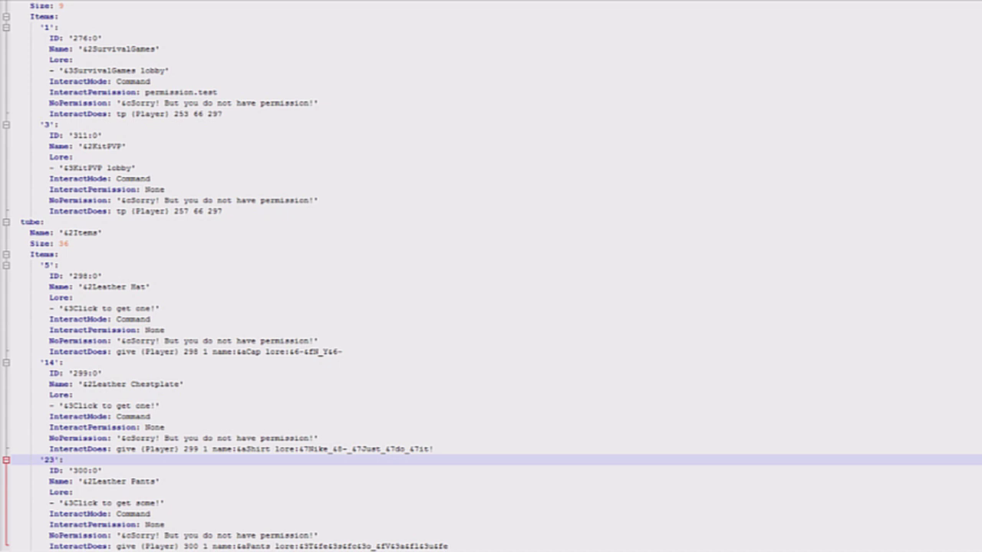
# Examine the Leather Hat item's InteractMode, InteractPermission and InteractDoes settings.
pyautogui.click(87, 319)
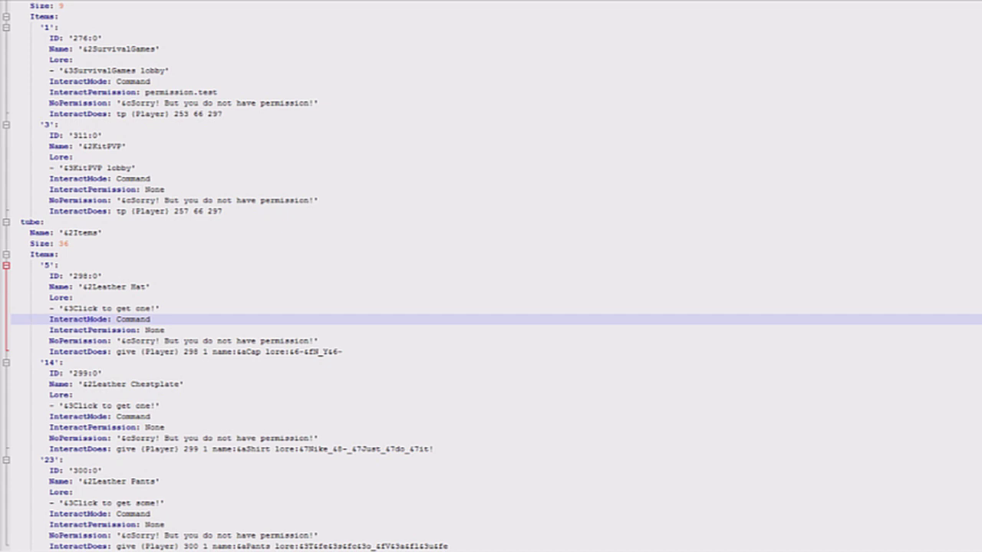
pyautogui.moveTo(165, 330); pyautogui.dragTo(145, 330)
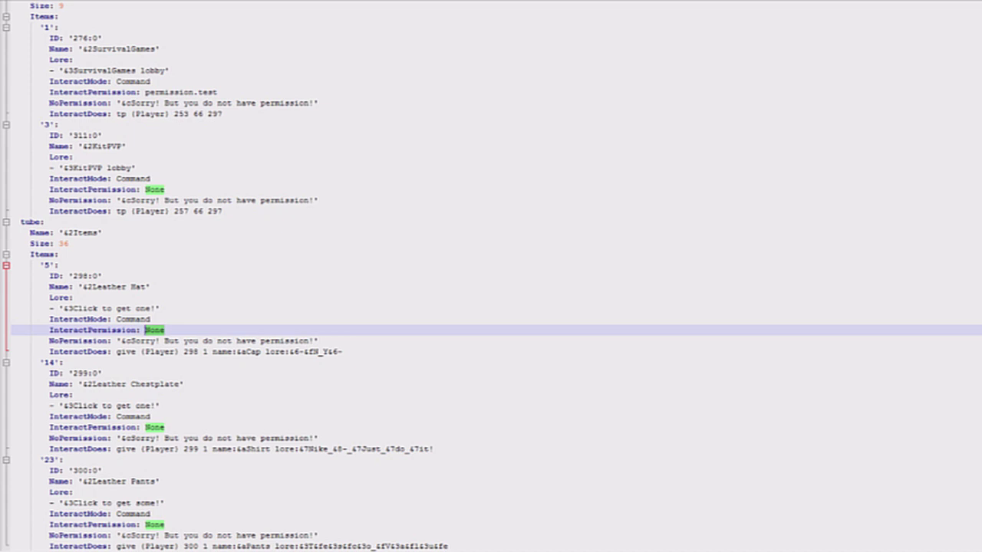
pyautogui.click(113, 353)
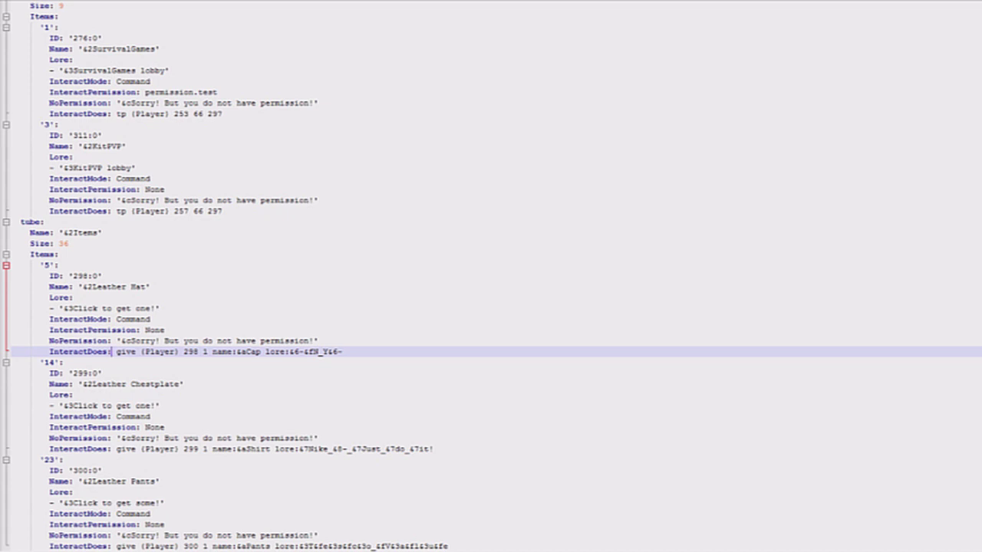
pyautogui.click(136, 319)
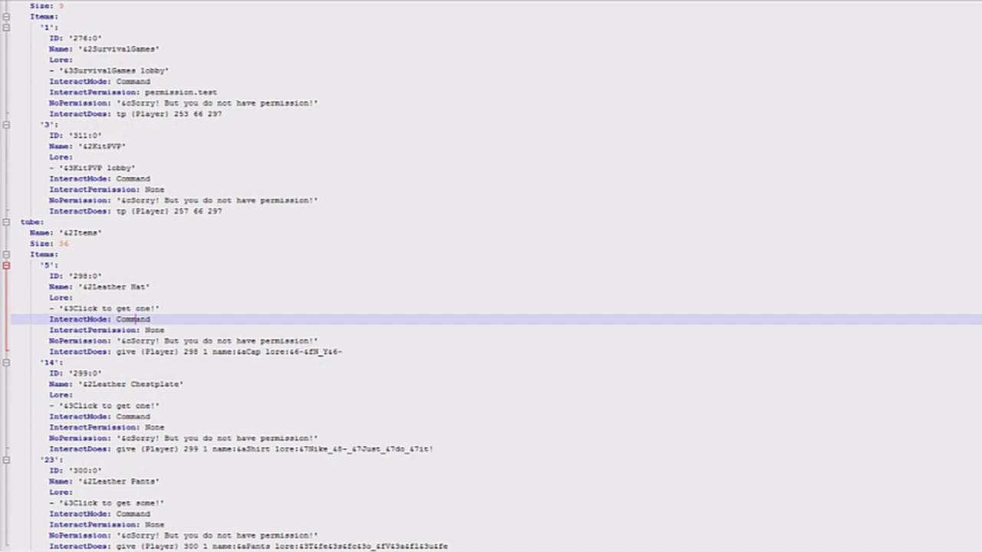
pyautogui.click(116, 353)
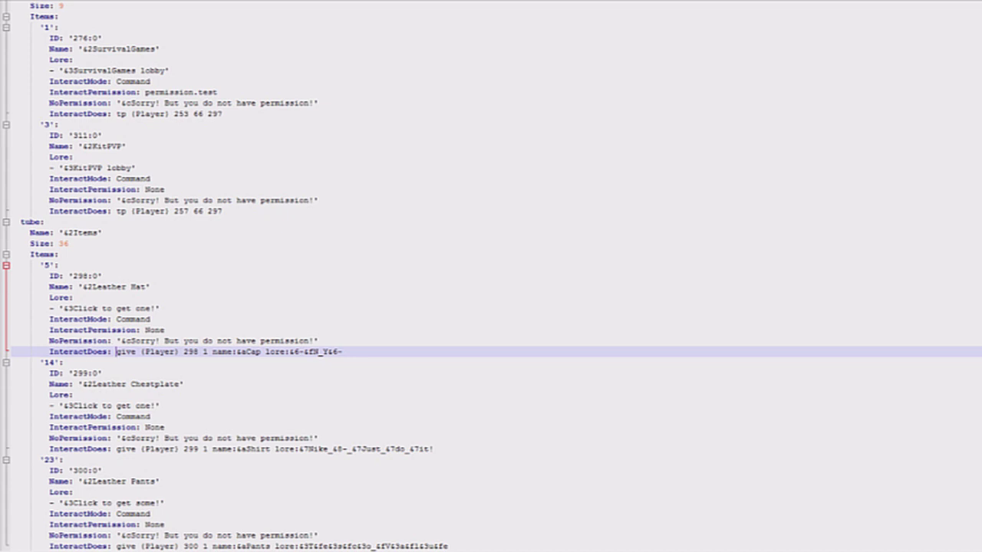
# Duplicate the complete Leather Pants item block for slot 23 directly below the original in the tube inventory.
pyautogui.scroll(-1, 491, 277)
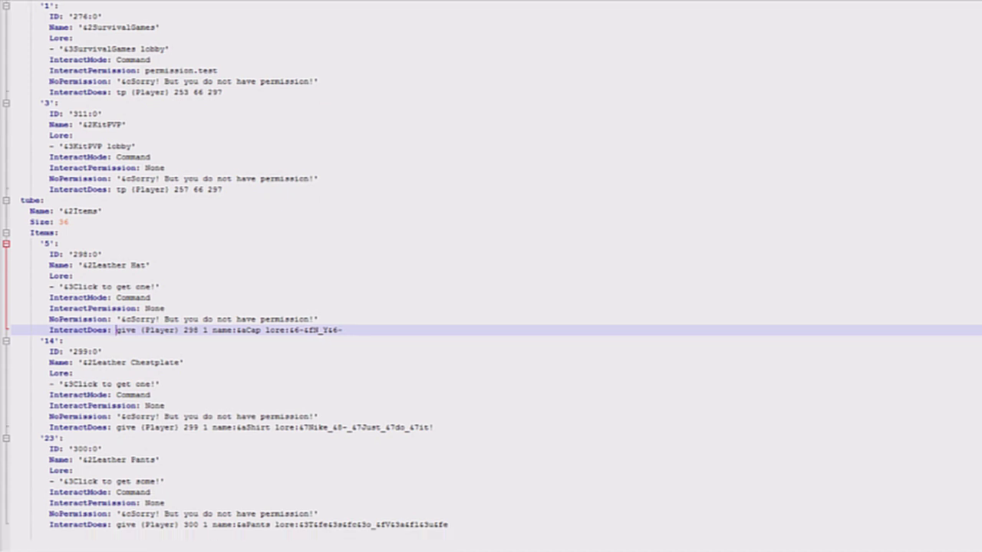
pyautogui.moveTo(452, 525); pyautogui.dragTo(4, 441)
pyautogui.hotkey('ctrl', 'c')
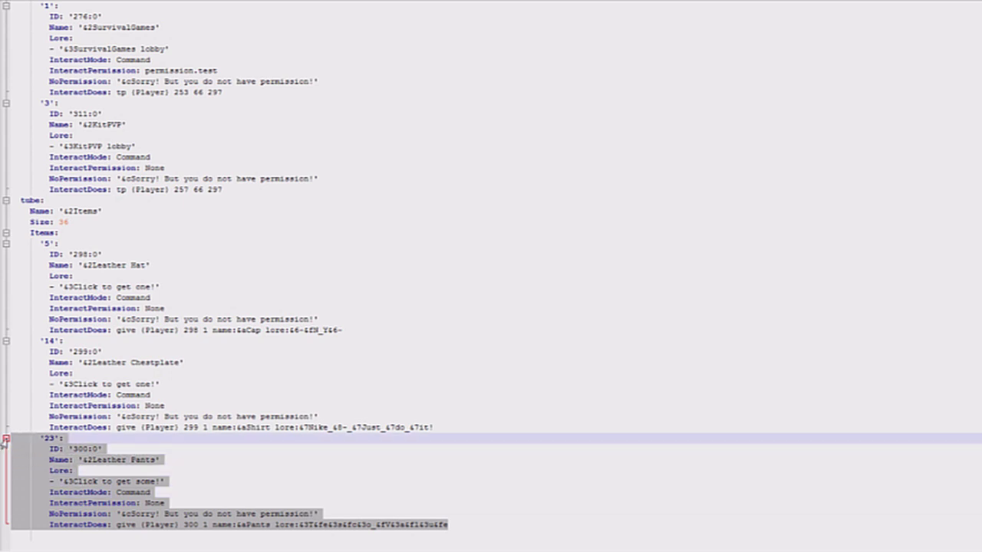
pyautogui.click(451, 525)
pyautogui.press('Return')
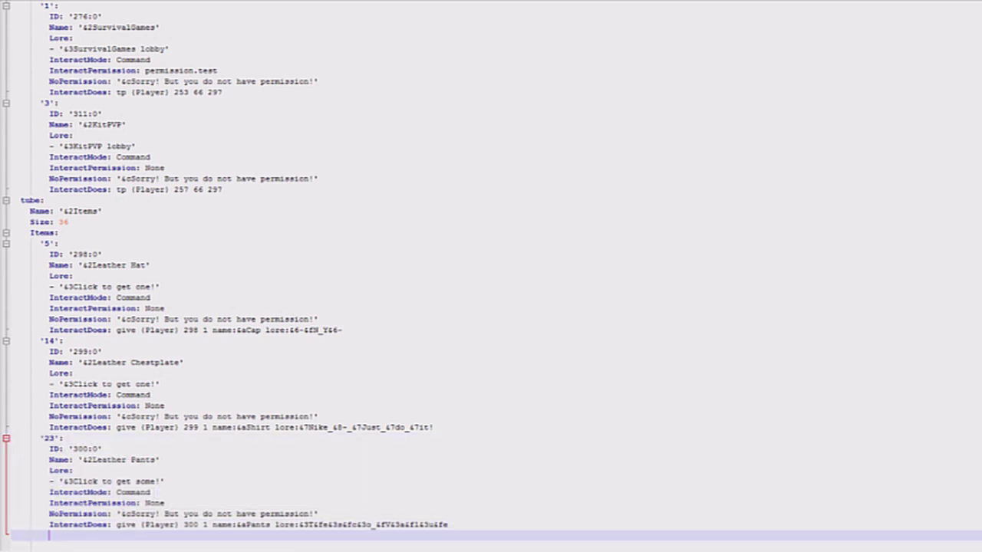
pyautogui.press('BackSpace')
pyautogui.press('BackSpace')
pyautogui.hotkey('ctrl', 'v')
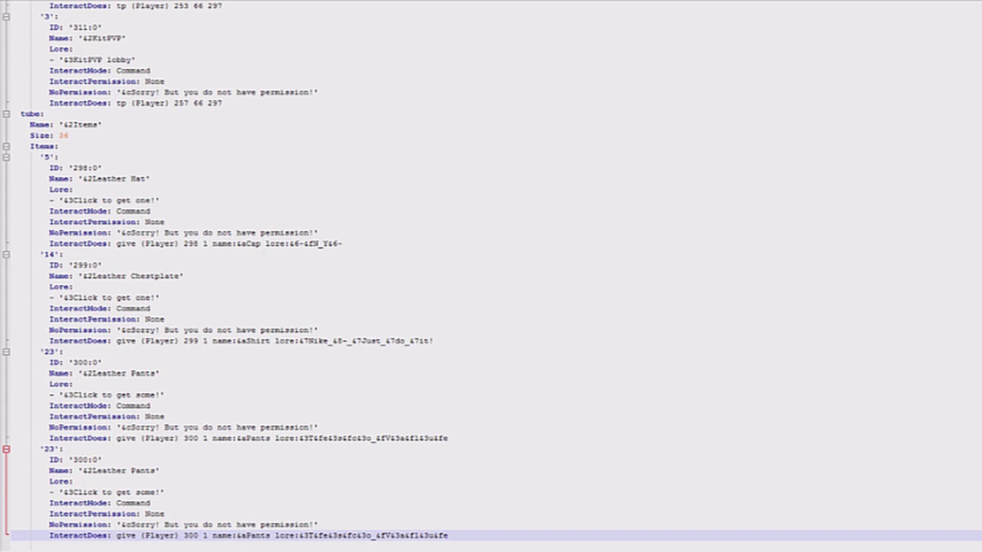
# Set the duplicated Leather Pants item's slot number to 28 and its ID to 301:0 in the tube inventory.
pyautogui.click(55, 450)
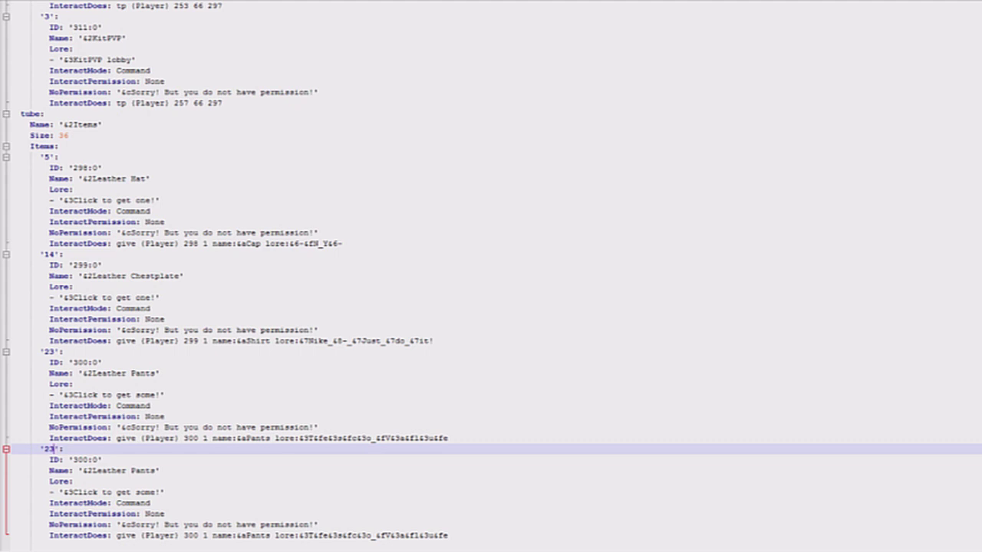
pyautogui.press('BackSpace')
pyautogui.write('8')
pyautogui.click(88, 460)
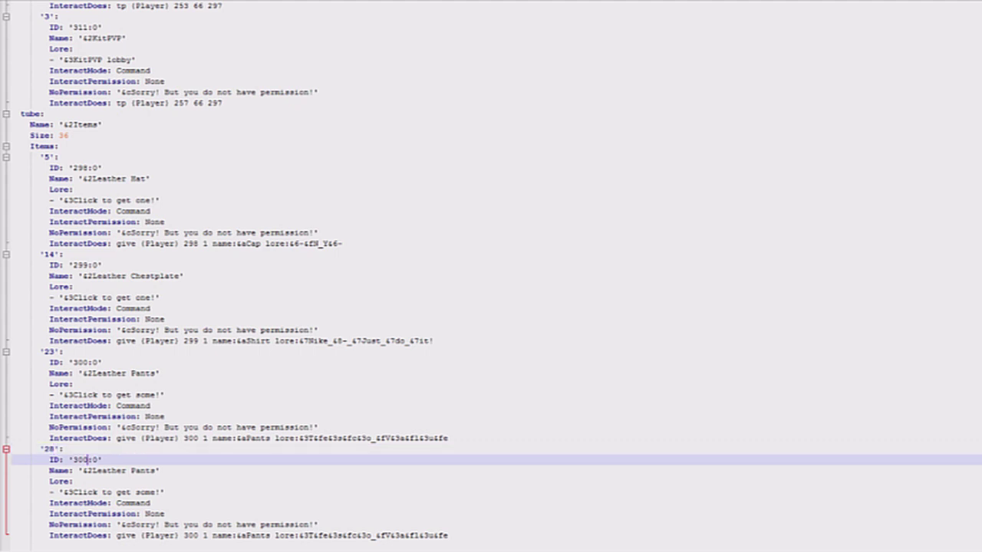
pyautogui.press('BackSpace')
pyautogui.write('1')
# Rename the slot 28 item as Leather Shoes, keeping the &2 colour code.
pyautogui.click(155, 471)
pyautogui.press('BackSpace')
pyautogui.press('BackSpace')
pyautogui.press('BackSpace')
pyautogui.press('BackSpace')
pyautogui.press('BackSpace')
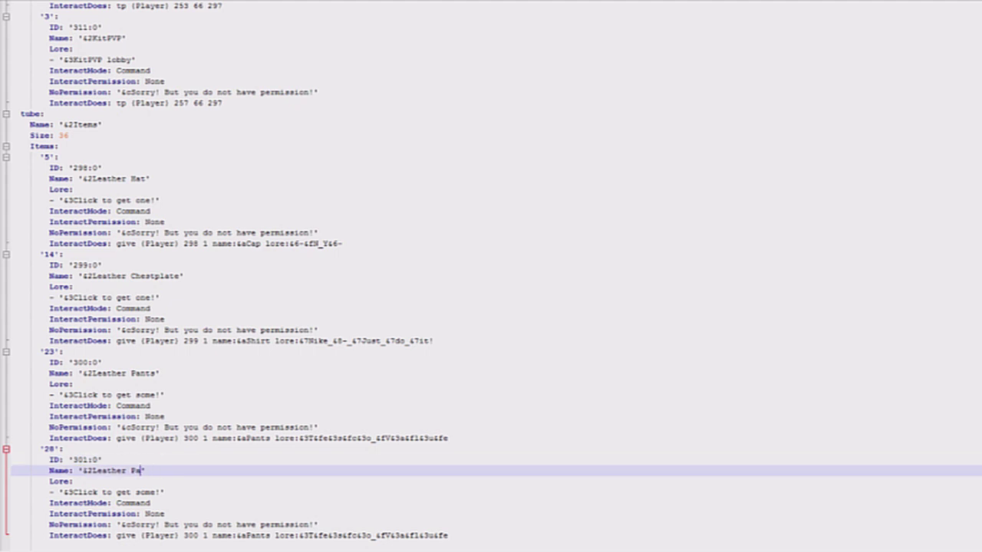
pyautogui.write('Shoes')
pyautogui.scroll(-1, 491, 271)
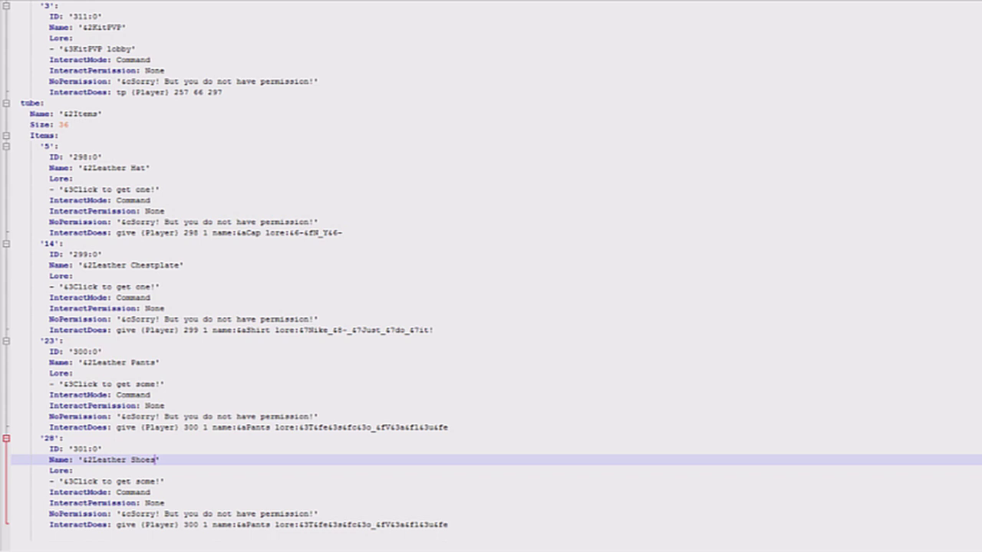
# Set the slot 28 item's InteractDoes command to give item 301 with name:&aShoes and lore:&3Shoes.
pyautogui.click(198, 525)
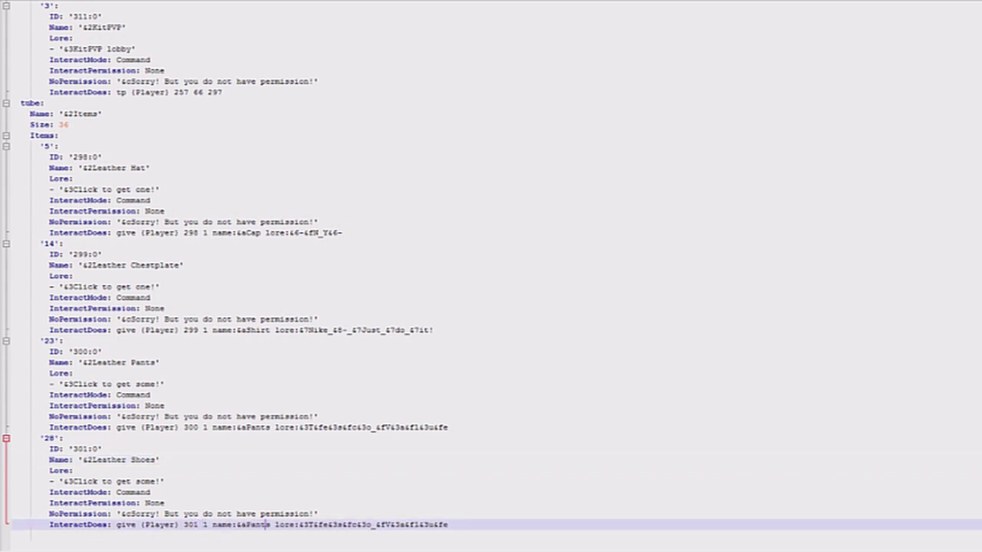
pyautogui.press('BackSpace')
pyautogui.press('BackSpace')
pyautogui.press('BackSpace')
pyautogui.press('BackSpace')
pyautogui.press('BackSpace')
pyautogui.write('Shoes')
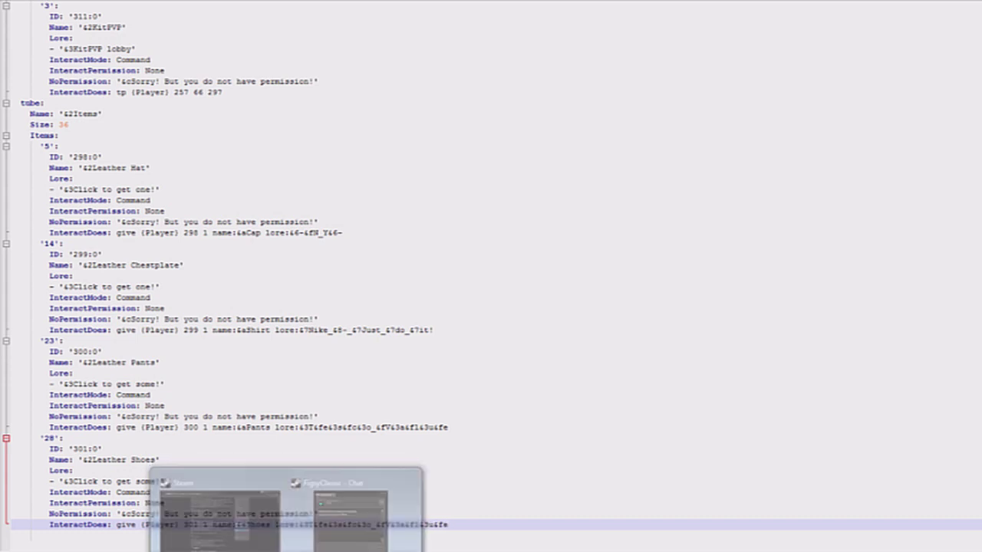
pyautogui.moveTo(448, 525); pyautogui.dragTo(308, 525)
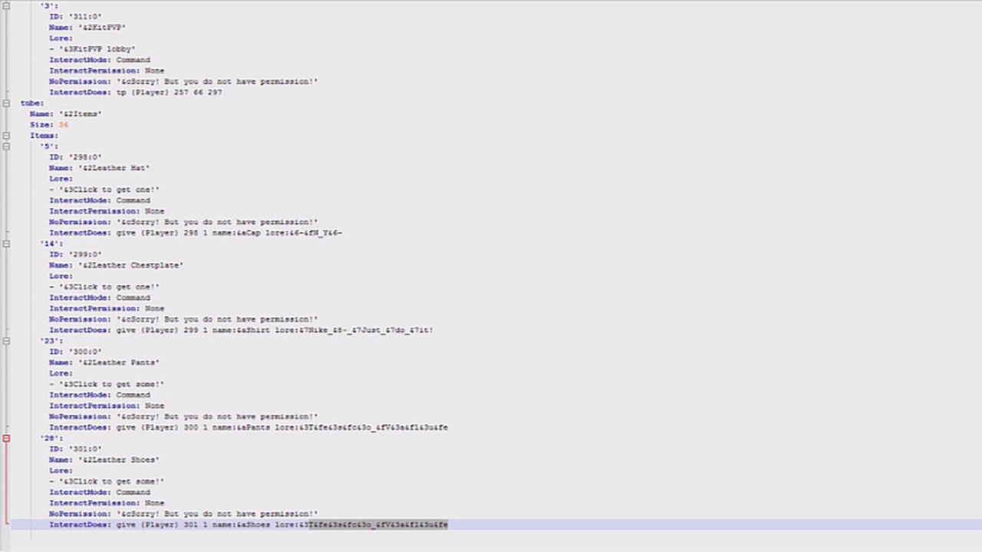
pyautogui.press('BackSpace')
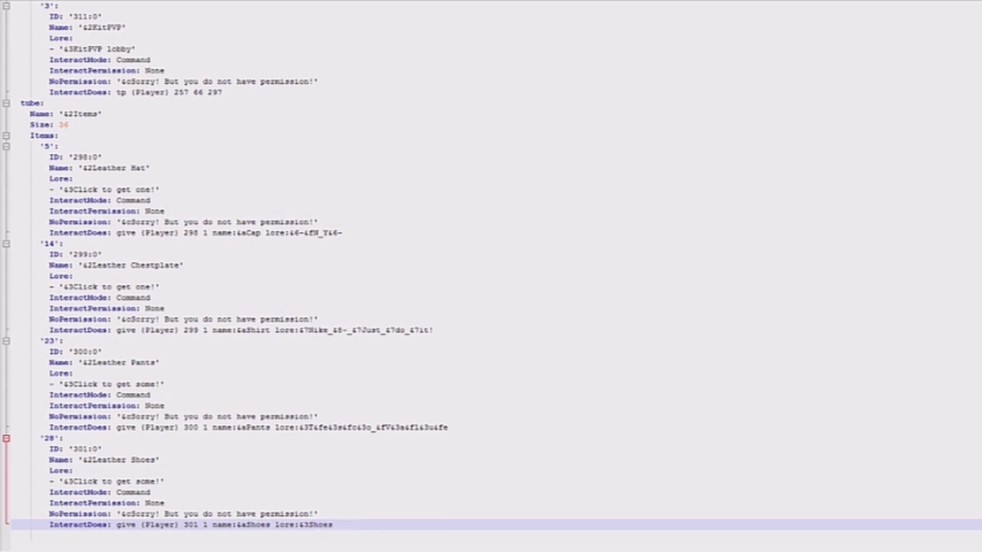
pyautogui.click(74, 471)
pyautogui.scroll(3, 491, 276)
pyautogui.scroll(-3, 491, 276)
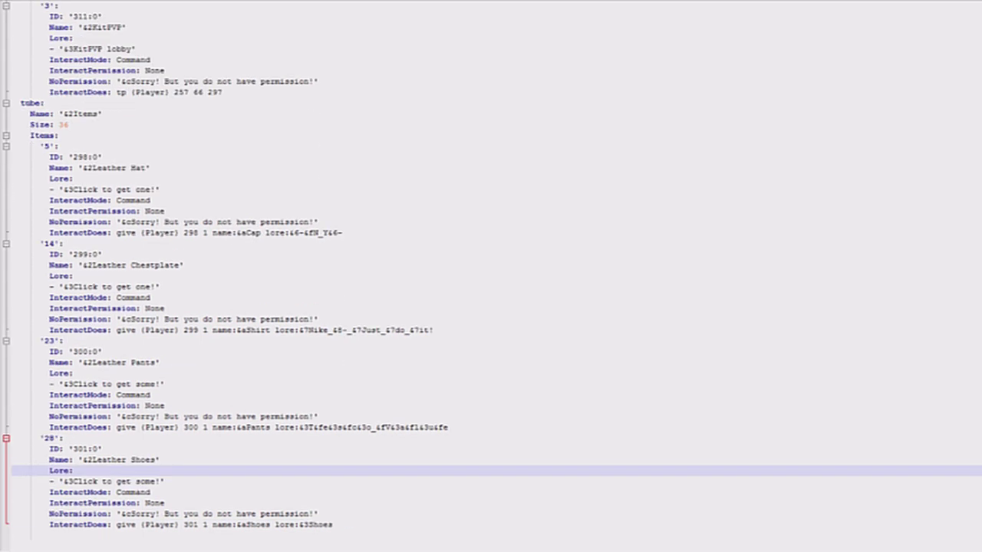
pyautogui.click(86, 460)
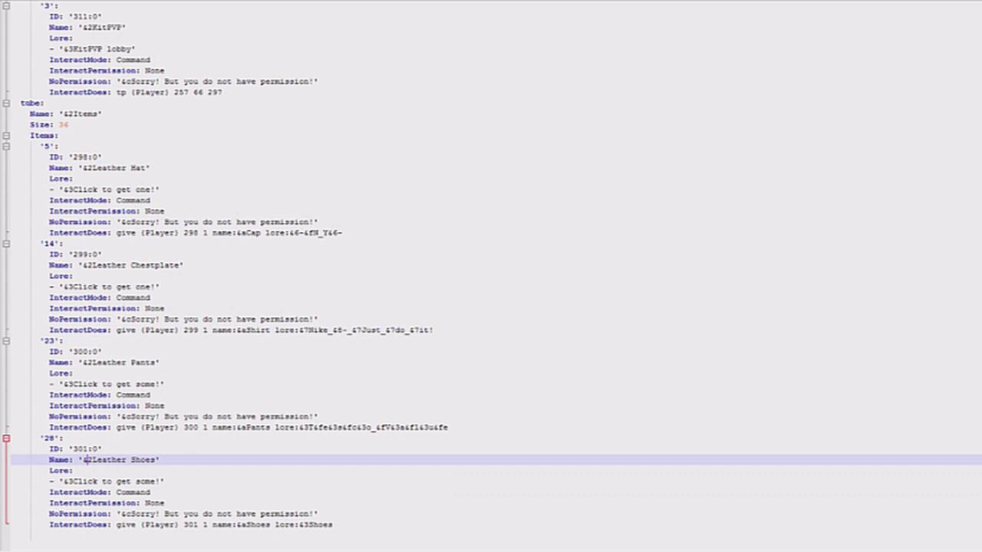
# Add a test entry below youtube in the Selectorz list near the start of the configuration file.
pyautogui.scroll(15, 491, 276)
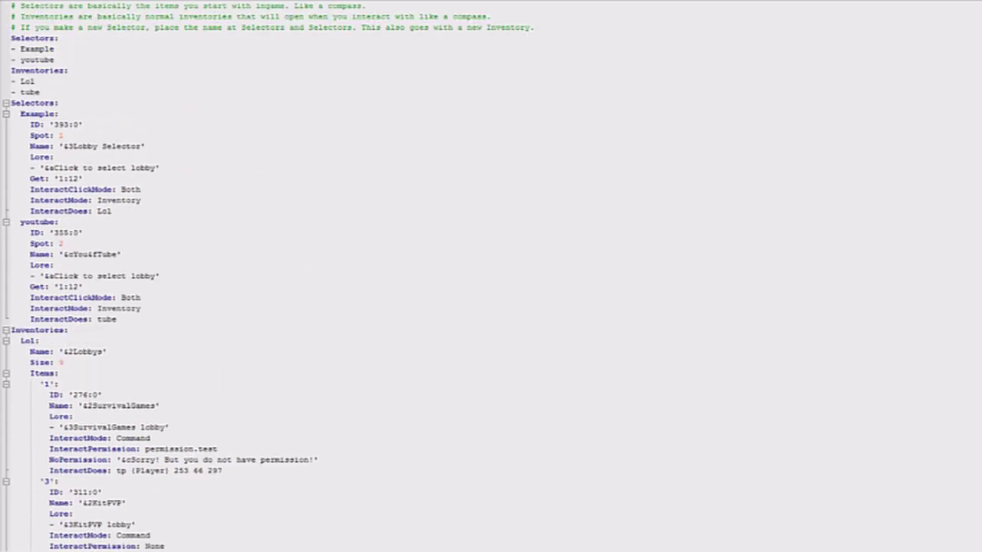
pyautogui.click(40, 92)
pyautogui.click(54, 60)
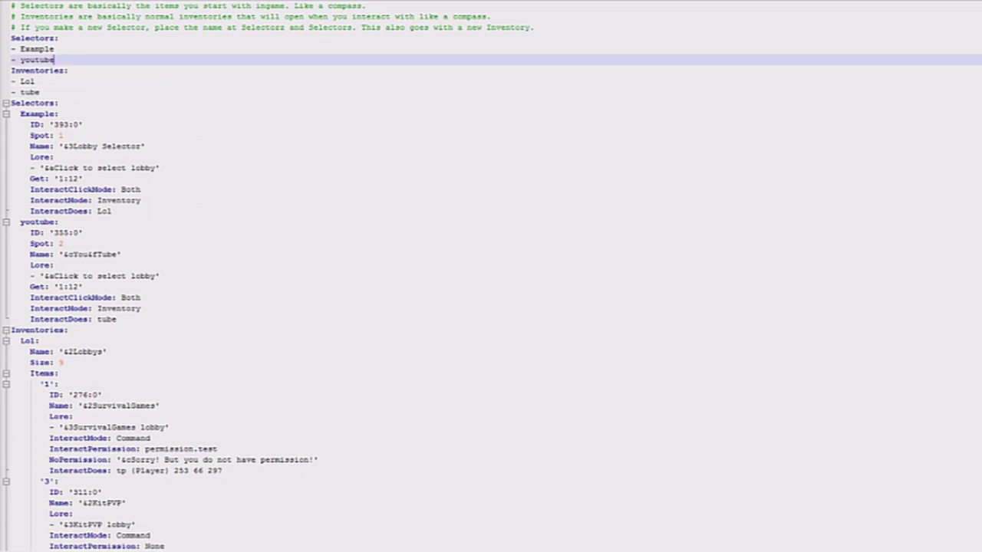
pyautogui.press('Return')
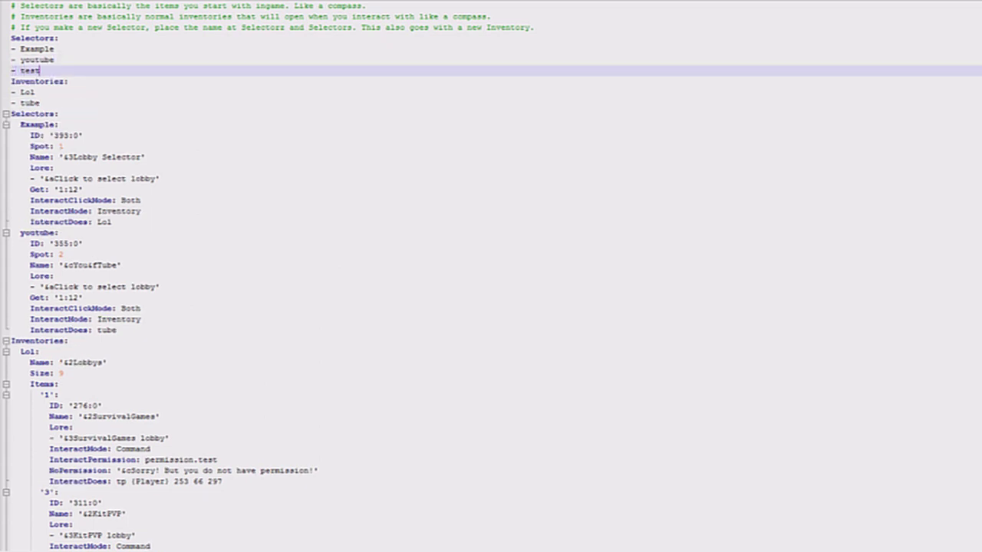
# Add a tester entry below tube in the Inventoriez list.
pyautogui.press('Down')
pyautogui.press('Down')
pyautogui.press('Right')
pyautogui.press('Up')
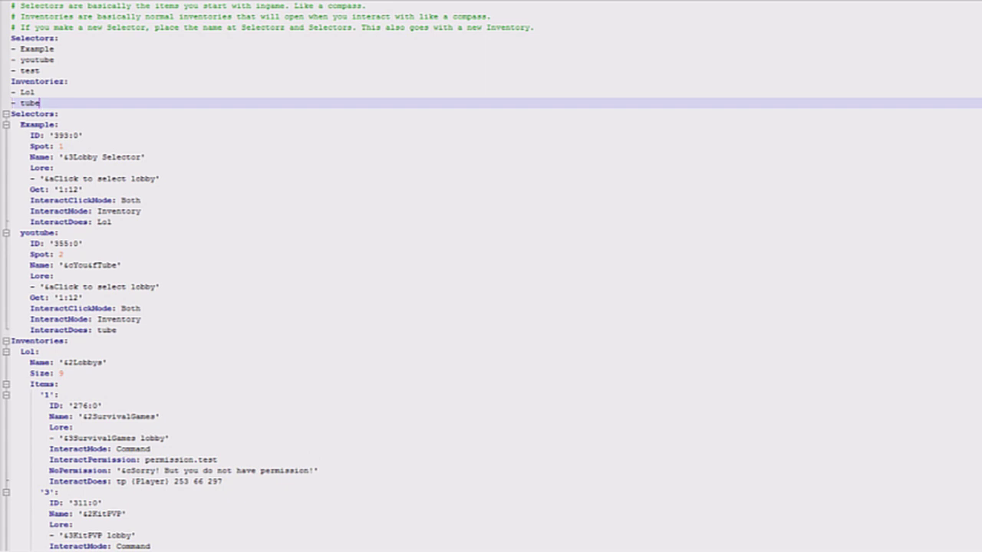
pyautogui.press('Return')
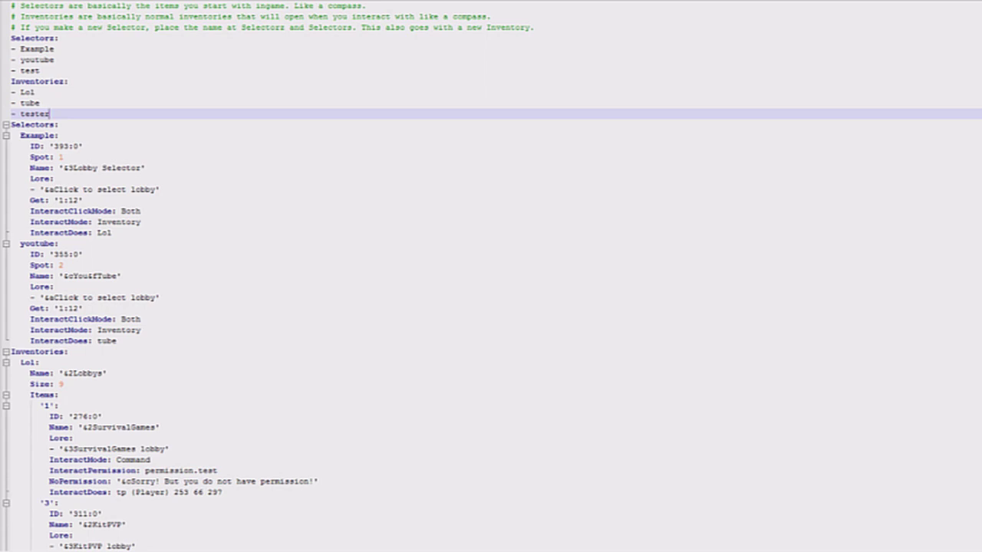
# Duplicate the complete youtube selector block directly below the original and rename the copy as test.
pyautogui.moveTo(117, 342); pyautogui.dragTo(12, 244)
pyautogui.hotkey('ctrl', 'c')
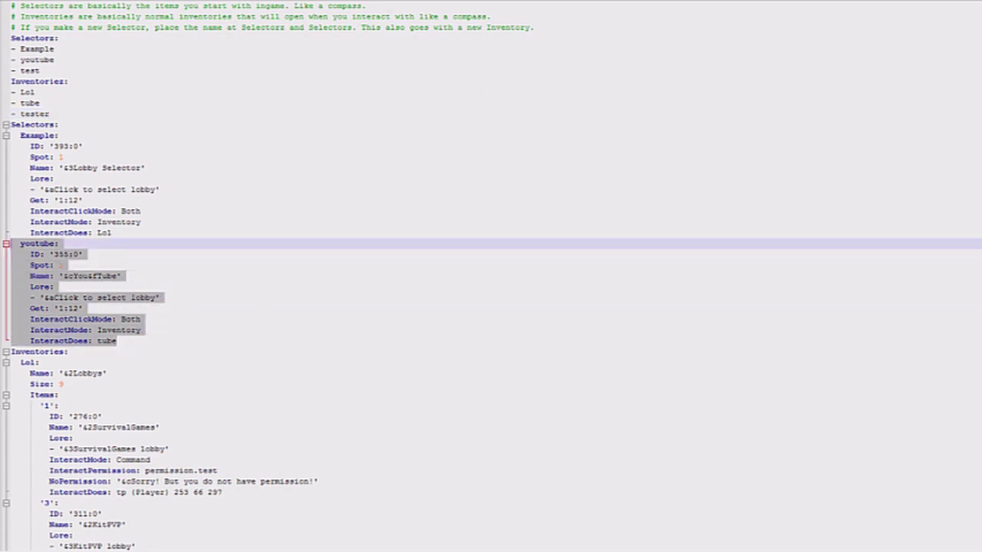
pyautogui.click(117, 341)
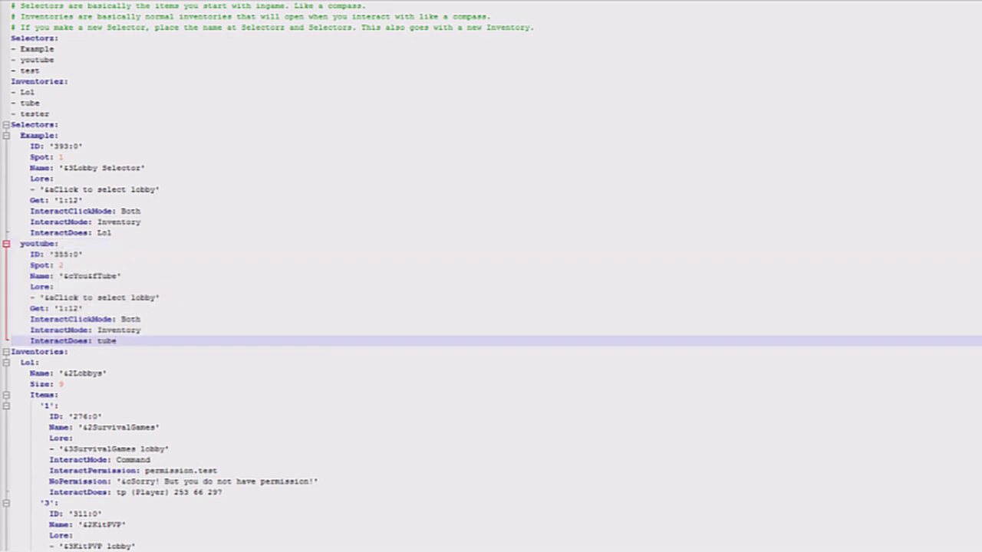
pyautogui.press('Return')
pyautogui.hotkey('ctrl', 'v')
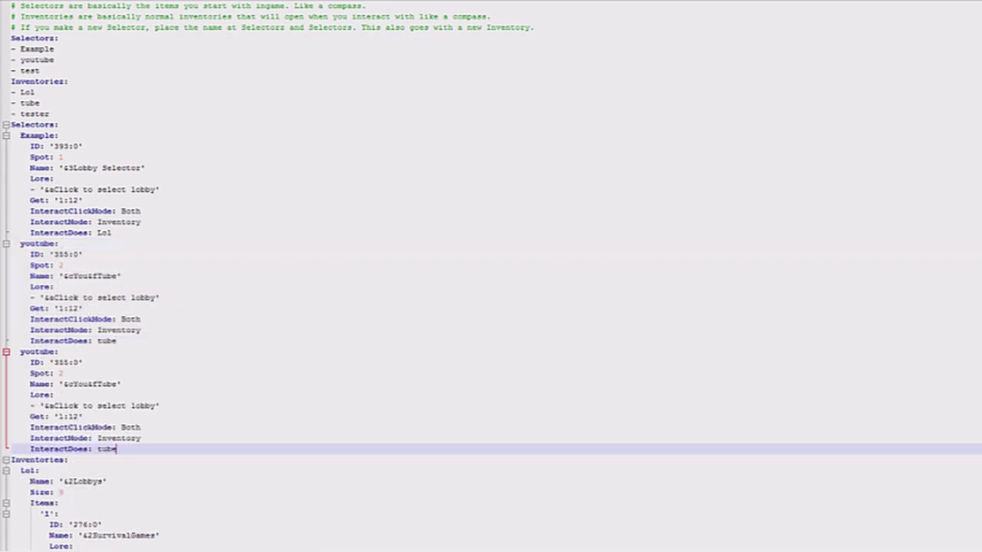
pyautogui.moveTo(54, 352); pyautogui.dragTo(21, 352)
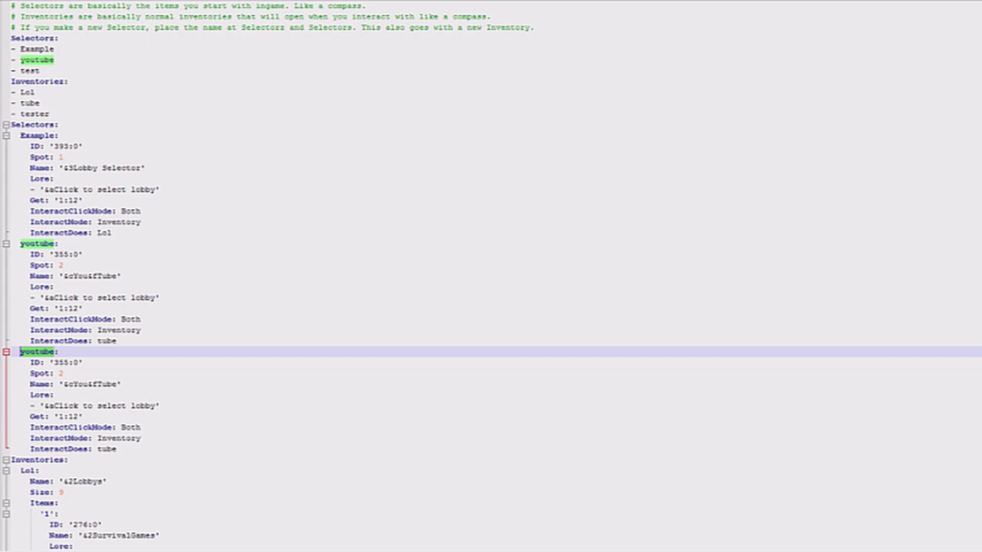
pyautogui.write('test:')
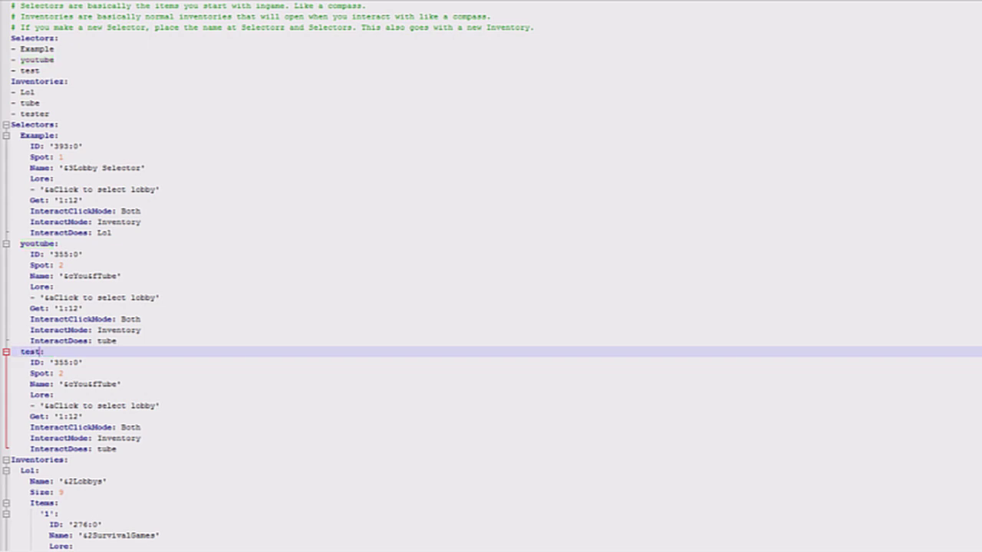
# Set the test selector's ID to 370:0 and its Spot to 3.
pyautogui.click(69, 363)
pyautogui.press('BackSpace')
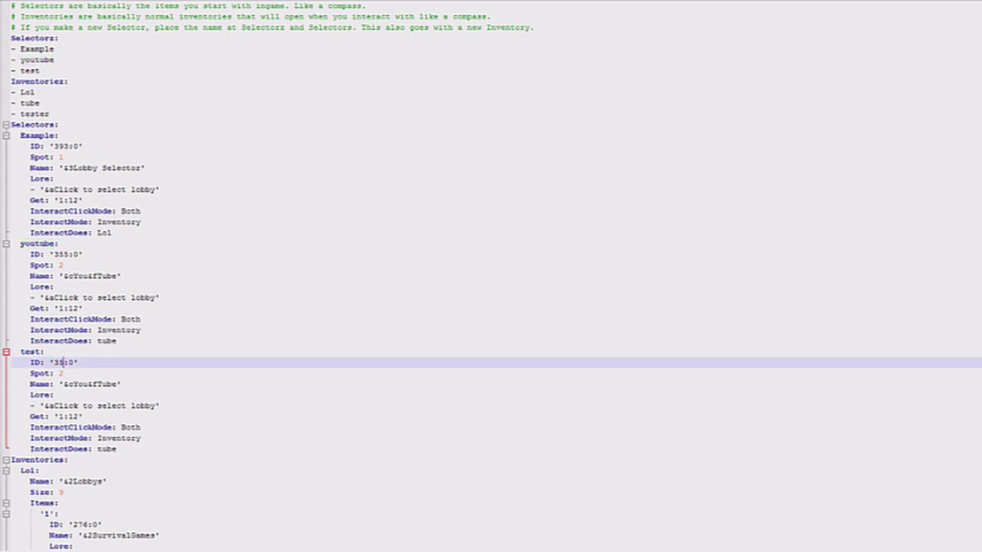
pyautogui.write('0')
pyautogui.click(64, 374)
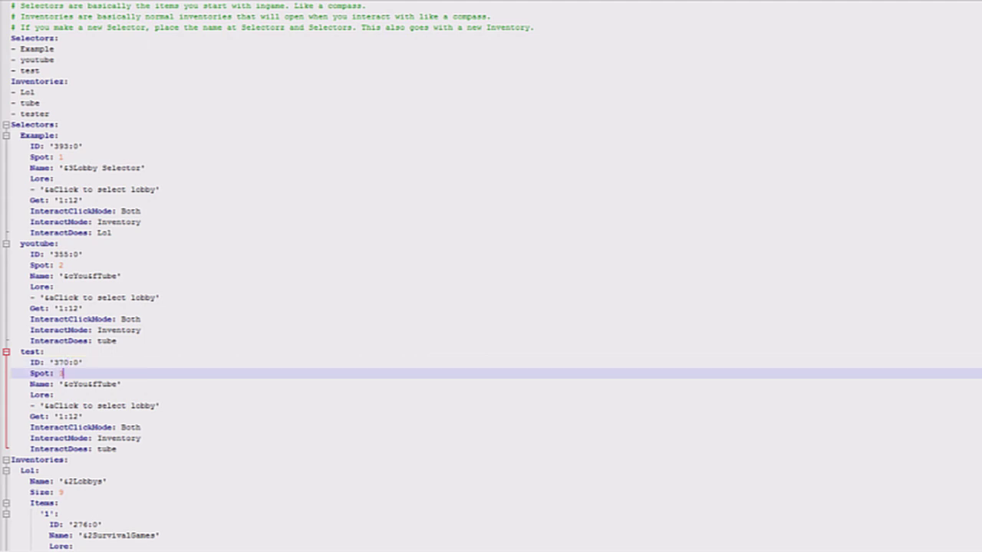
# Change the test selector's Name to &ctest and its Lore line to &atest.
pyautogui.moveTo(74, 384); pyautogui.dragTo(112, 385)
pyautogui.press('BackSpace')
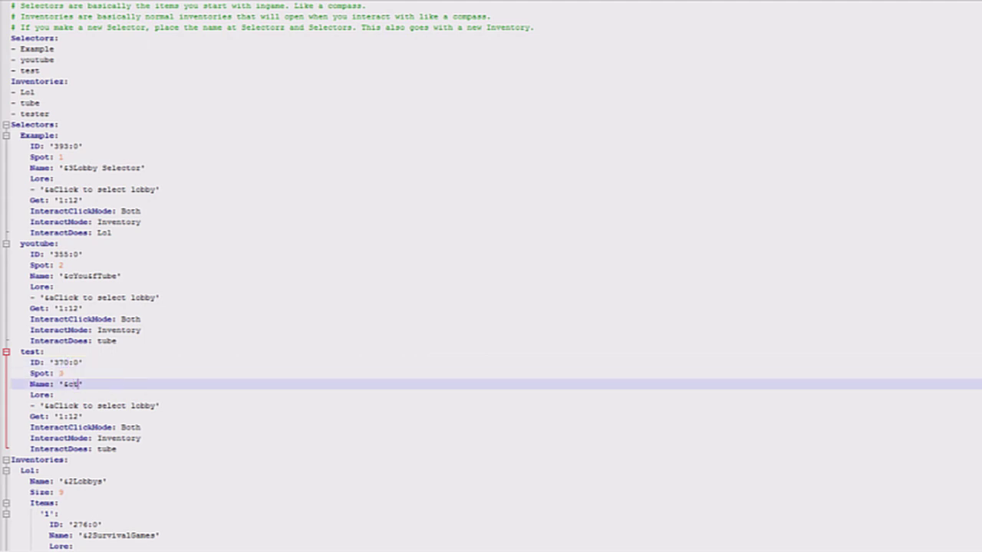
pyautogui.write('test')
pyautogui.moveTo(157, 405); pyautogui.dragTo(56, 405)
pyautogui.press('BackSpace')
pyautogui.write('test')
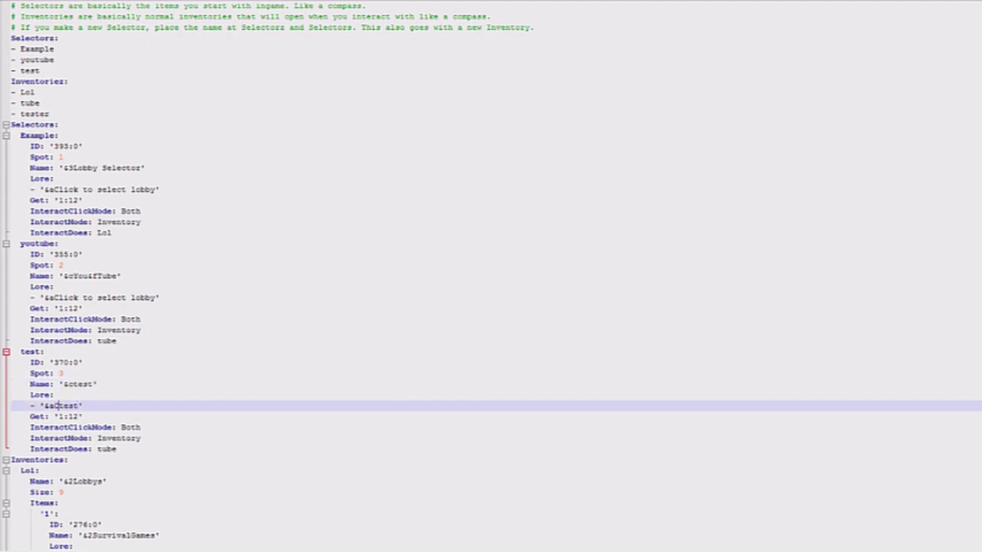
pyautogui.press('BackSpace')
# Set the test selector's Get value to 1:13 and its InteractDoes value to tester.
pyautogui.click(79, 417)
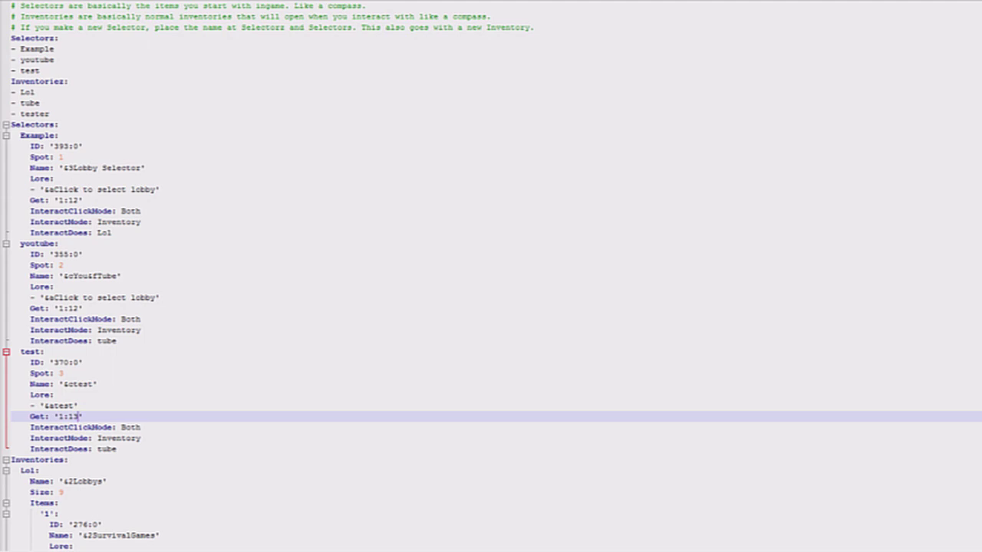
pyautogui.click(117, 449)
pyautogui.press('Return')
pyautogui.press('BackSpace')
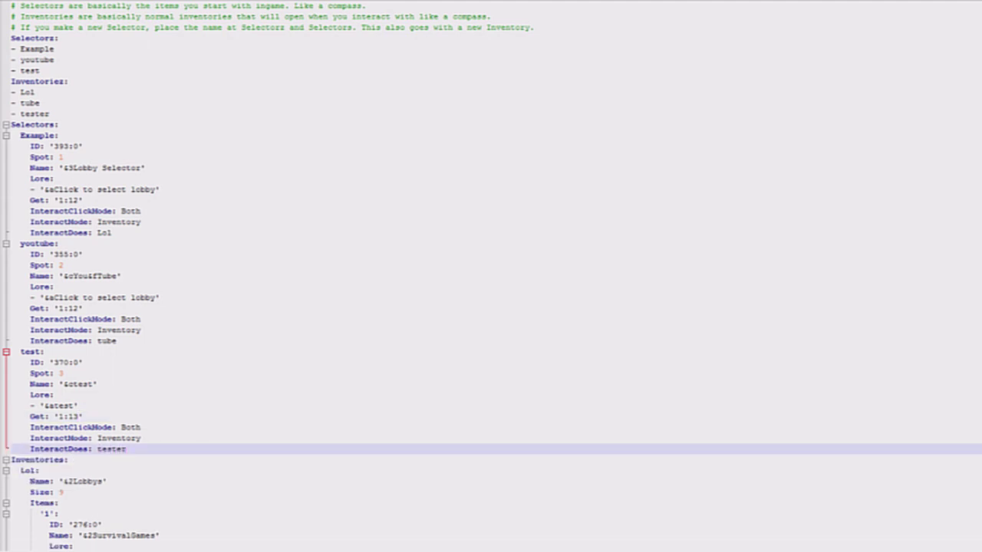
# Duplicate the complete Lol inventory block directly above the tube inventory and rename the copy as tester.
pyautogui.scroll(-8, 491, 307)
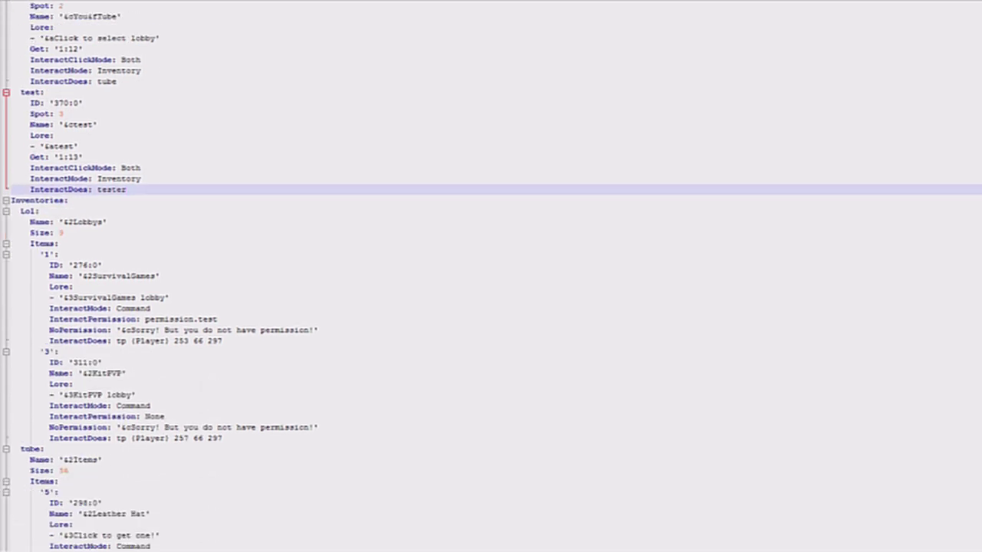
pyautogui.moveTo(223, 438); pyautogui.dragTo(11, 211)
pyautogui.hotkey('ctrl', 'c')
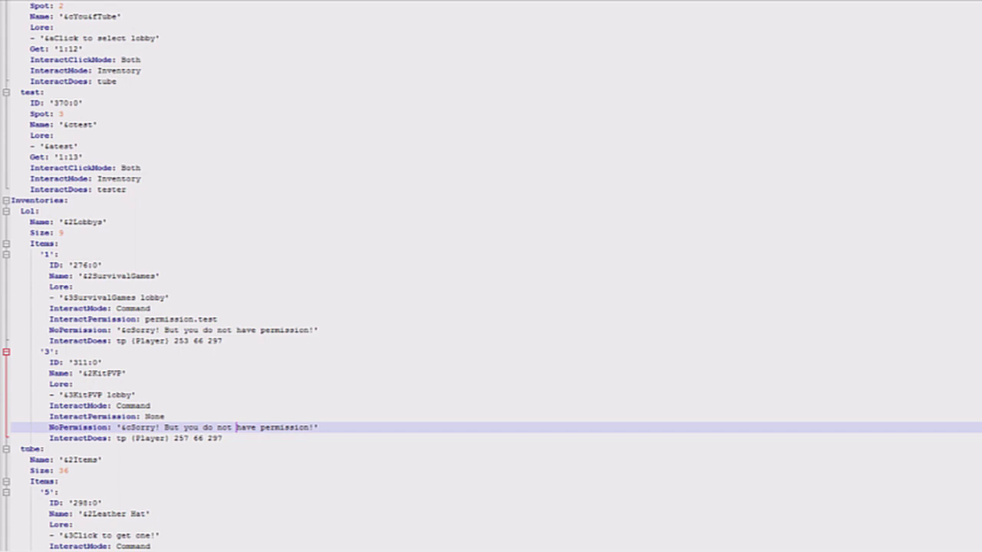
pyautogui.click(233, 438)
pyautogui.press('Return')
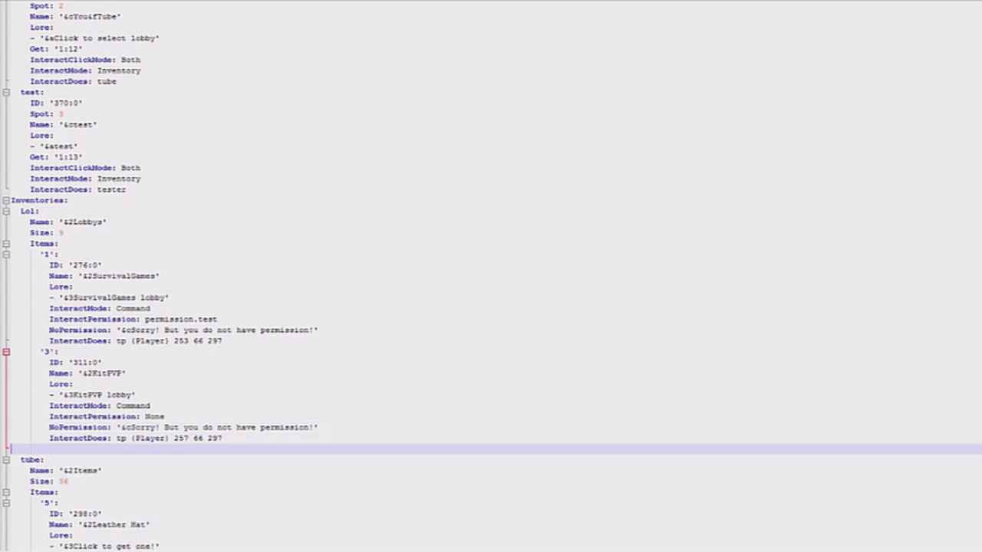
pyautogui.hotkey('ctrl', 'v')
pyautogui.click(36, 308)
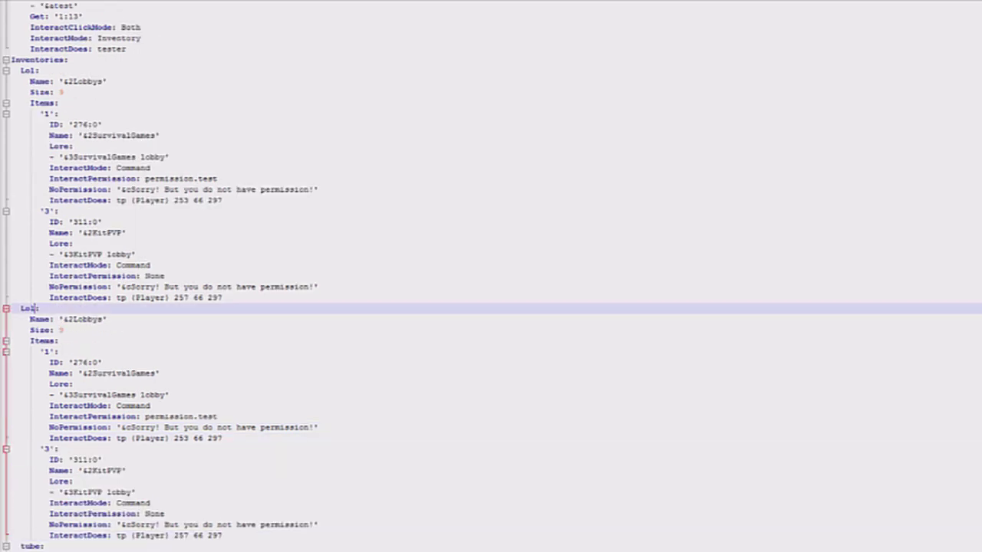
pyautogui.write('tester:')
pyautogui.click(50, 352)
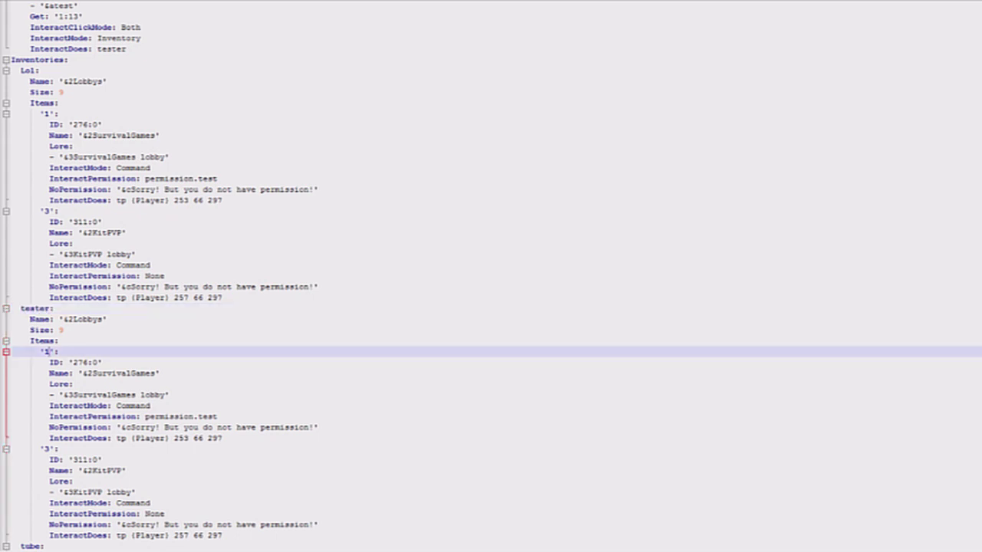
pyautogui.click(223, 438)
pyautogui.scroll(-4, 491, 276)
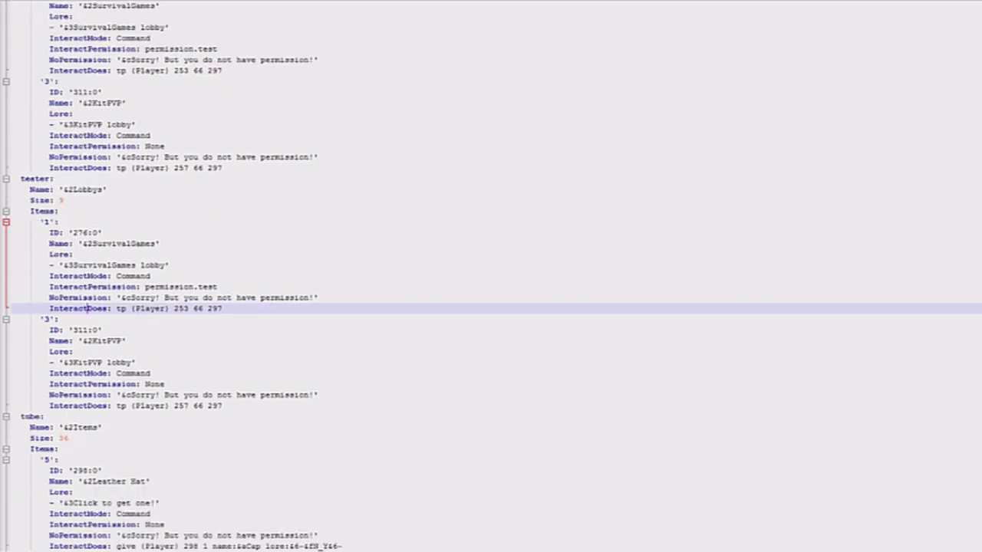
pyautogui.scroll(16, 491, 276)
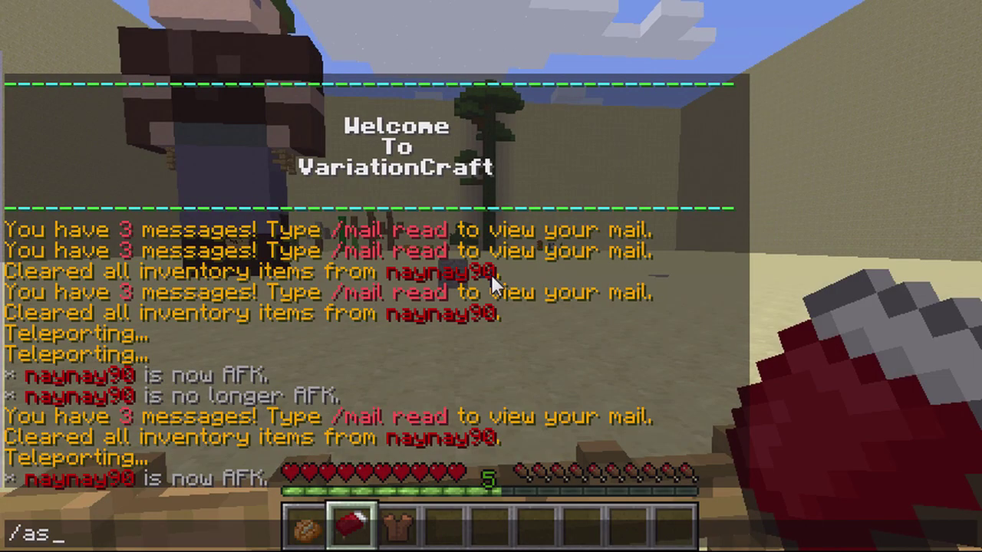
# Switch to Minecraft, submit the pending chat command, and empty the player's inventory with /clear.
pyautogui.press('Return')
pyautogui.press('/')
pyautogui.write('clear')
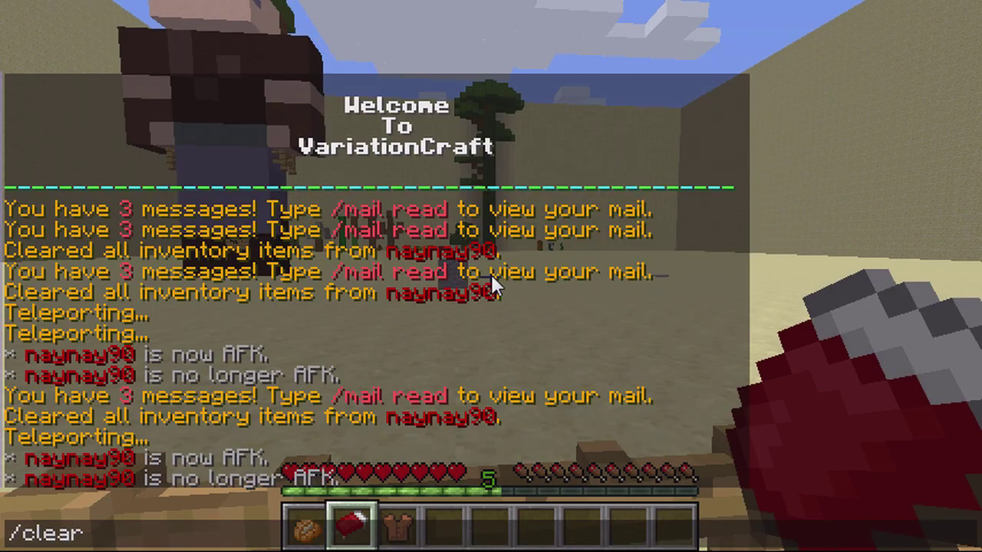
pyautogui.press('Return')
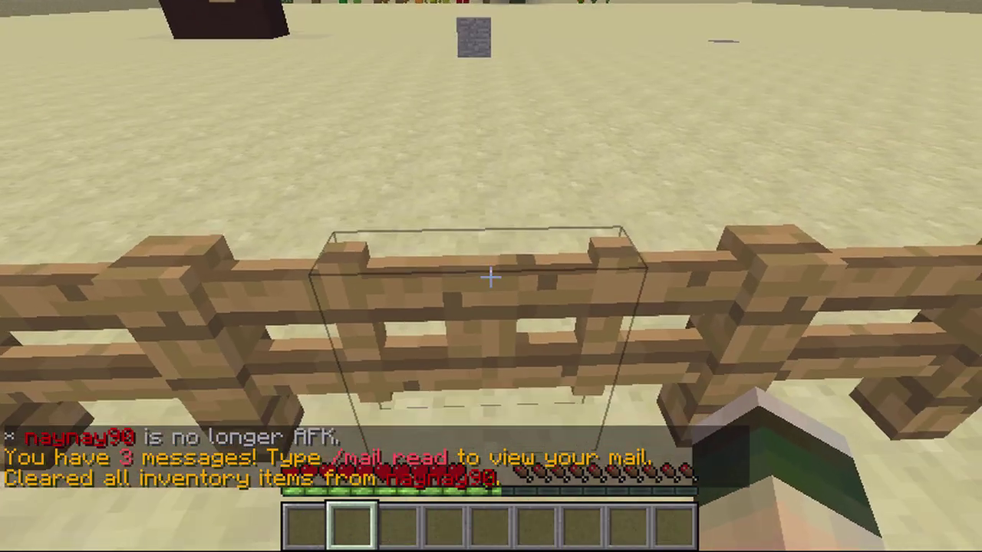
# Go through the fence gate and cross the sand onto the flat stone block to receive the selector items.
pyautogui.rightClick(491, 277)
pyautogui.press('w')
pyautogui.press('w')
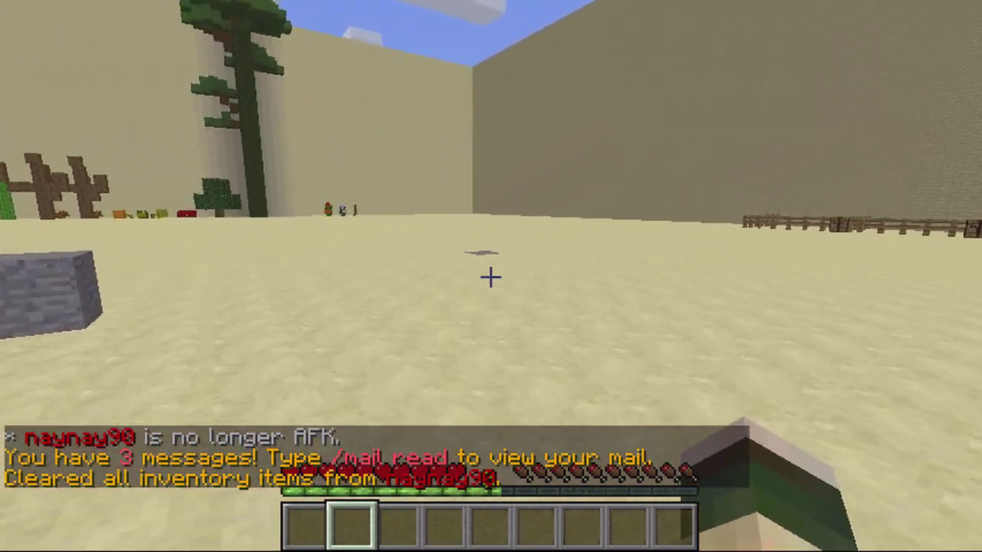
pyautogui.press('w')
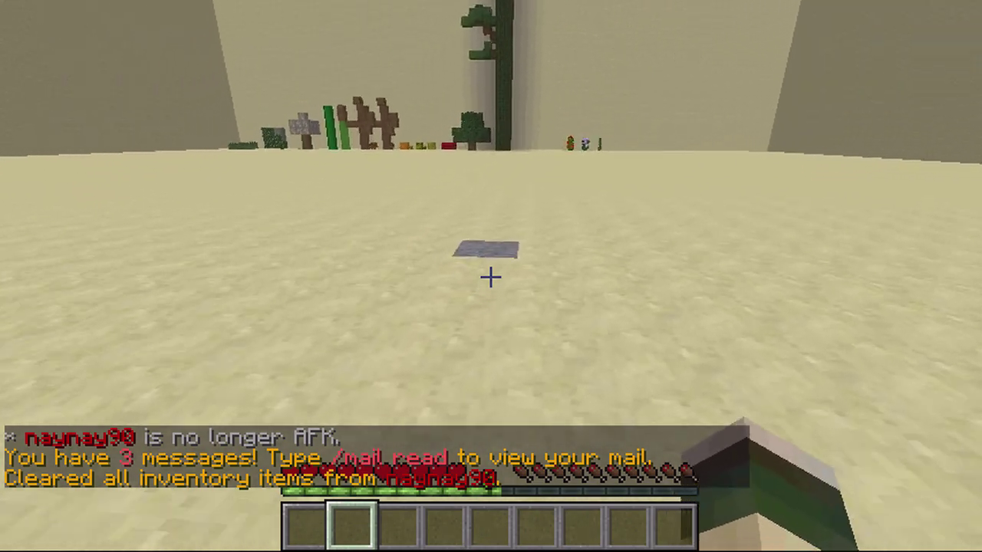
pyautogui.press('w')
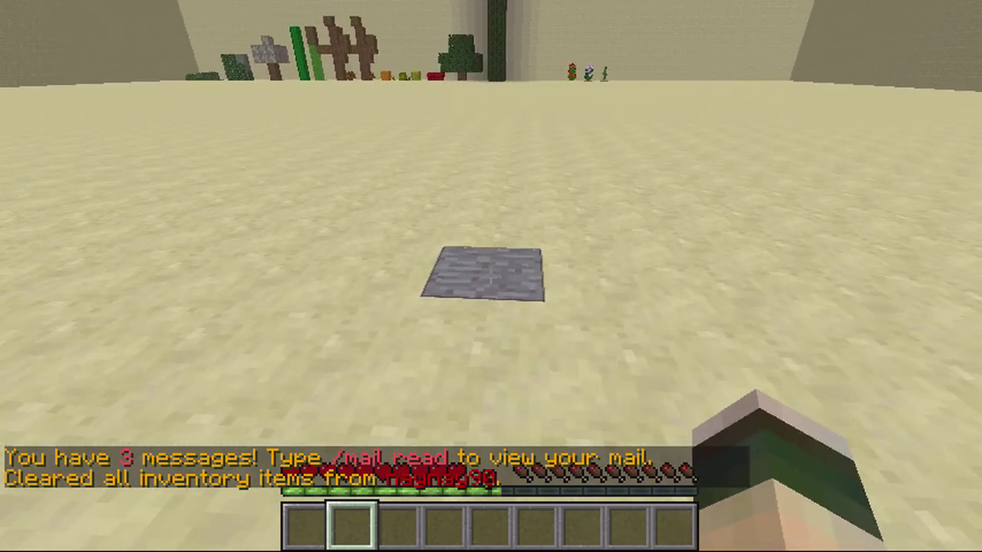
pyautogui.click(492, 276)
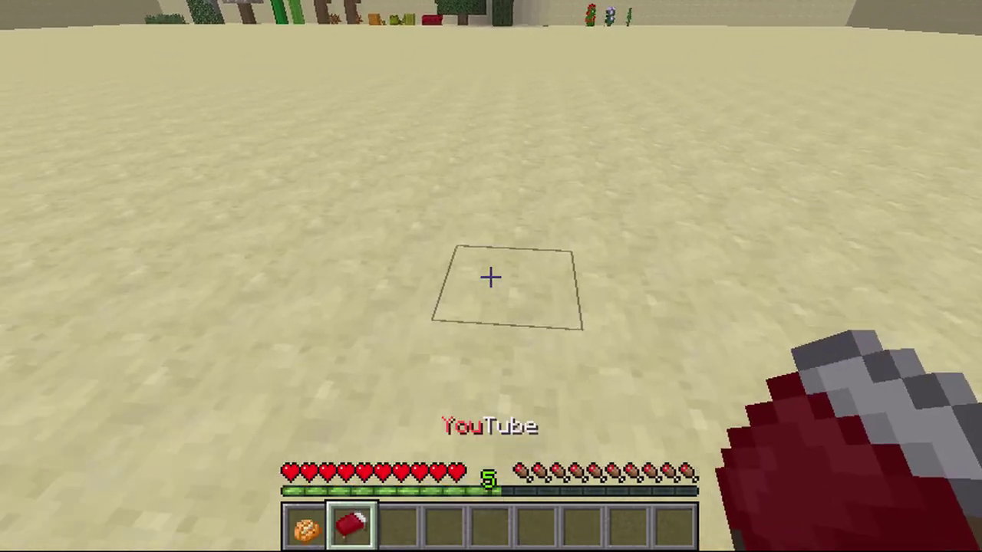
# Open the YouTube selector's Items inventory and get the leather boots from it.
pyautogui.scroll(1, 491, 276)
pyautogui.scroll(-1, 491, 276)
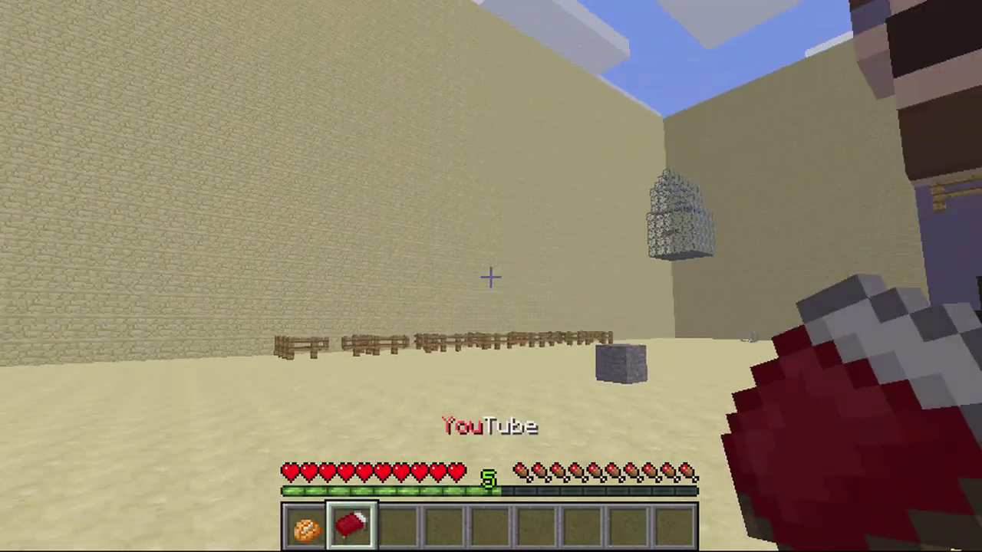
pyautogui.rightClick(491, 276)
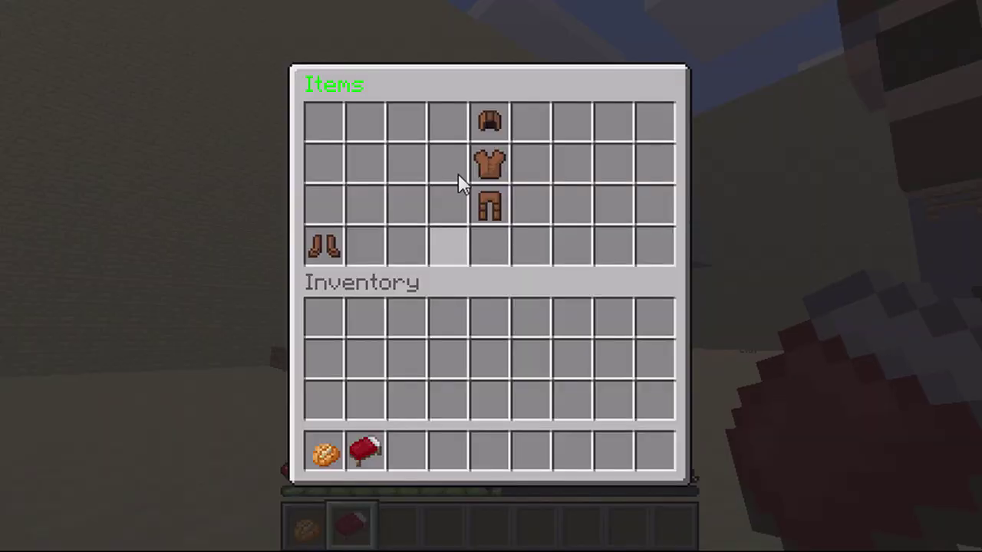
pyautogui.click(322, 247)
pyautogui.scroll(-1, 492, 276)
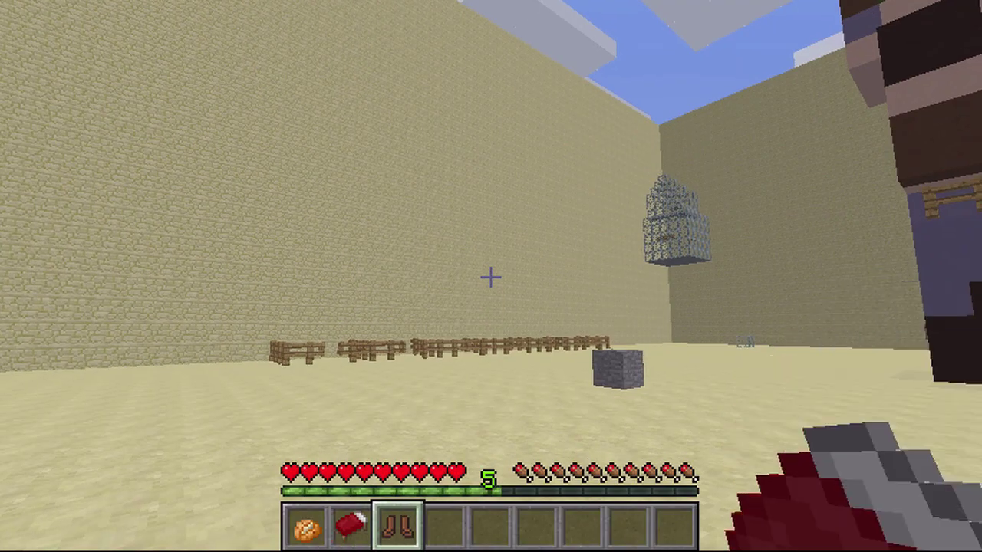
# Get the leather pants, Leather Chestplate and Leather Hat from the YouTube selector's Items inventory.
pyautogui.press('e')
pyautogui.press('e')
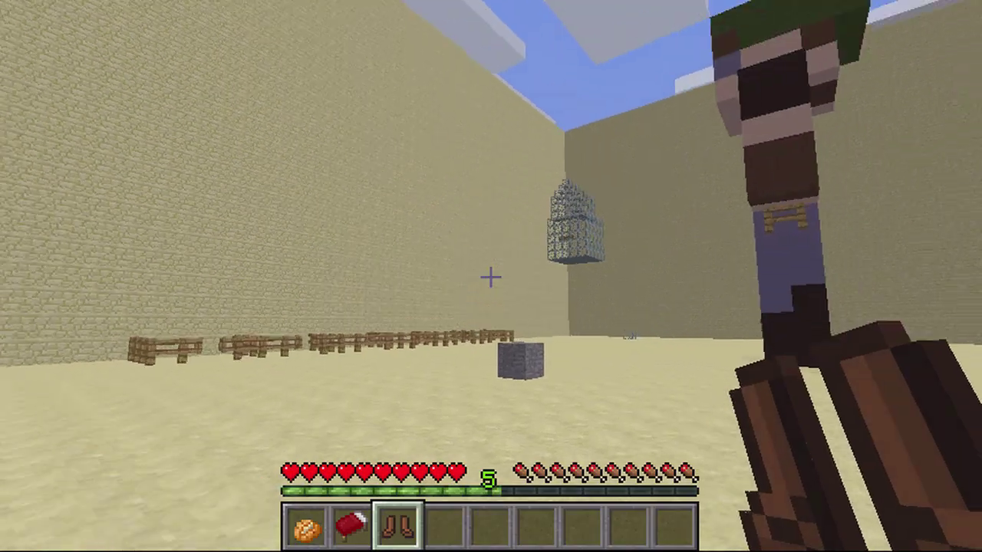
pyautogui.press('e')
pyautogui.click(490, 205)
pyautogui.scroll(1, 491, 277)
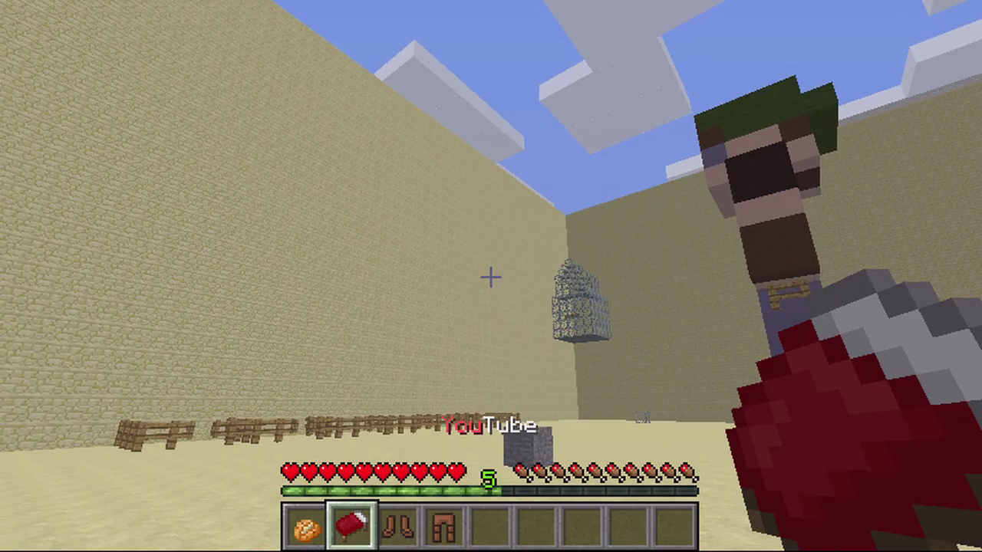
pyautogui.press('e')
pyautogui.click(476, 159)
pyautogui.press('e')
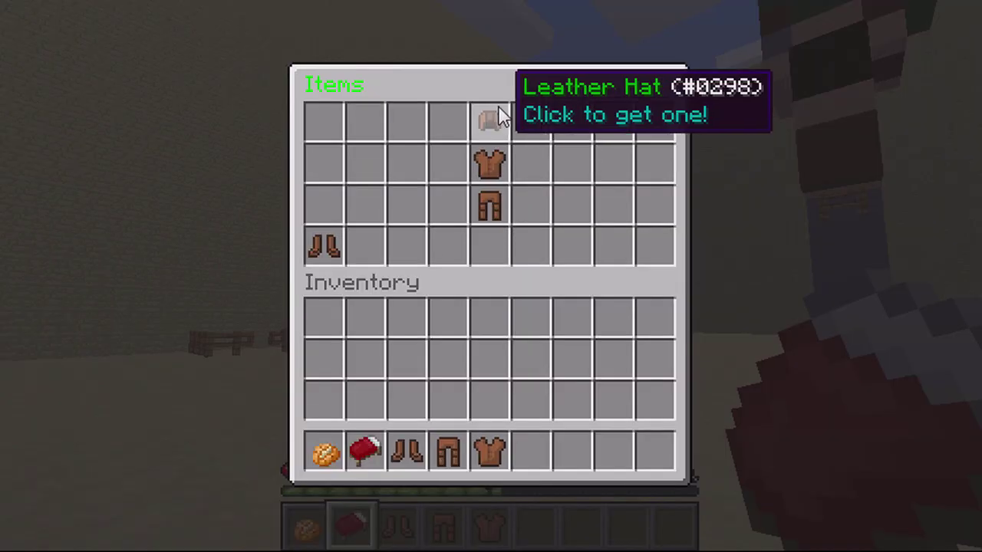
pyautogui.click(488, 117)
# Open the Lobby Selector's Lobbys inventory and teleport with its diamond chestplate entry.
pyautogui.rightClick(491, 276)
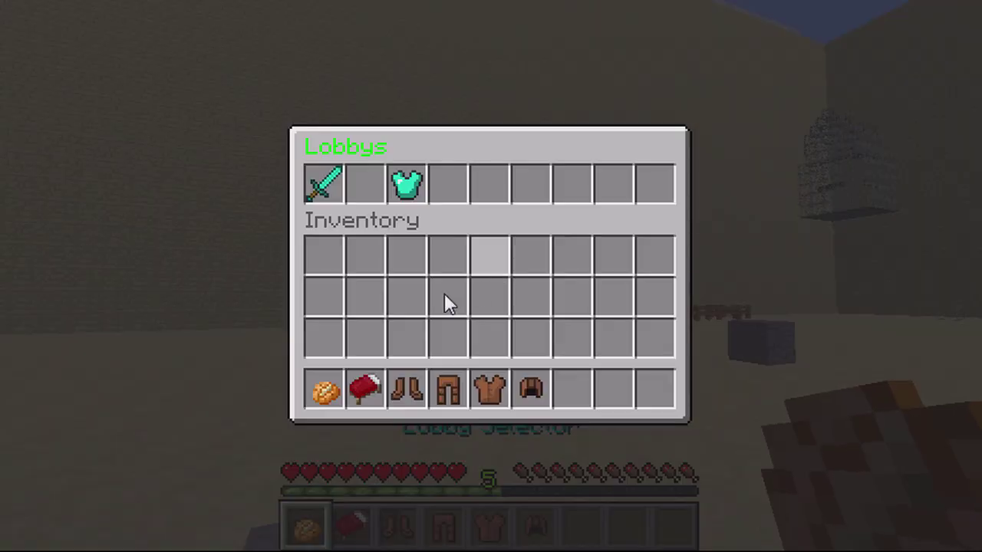
pyautogui.click(407, 184)
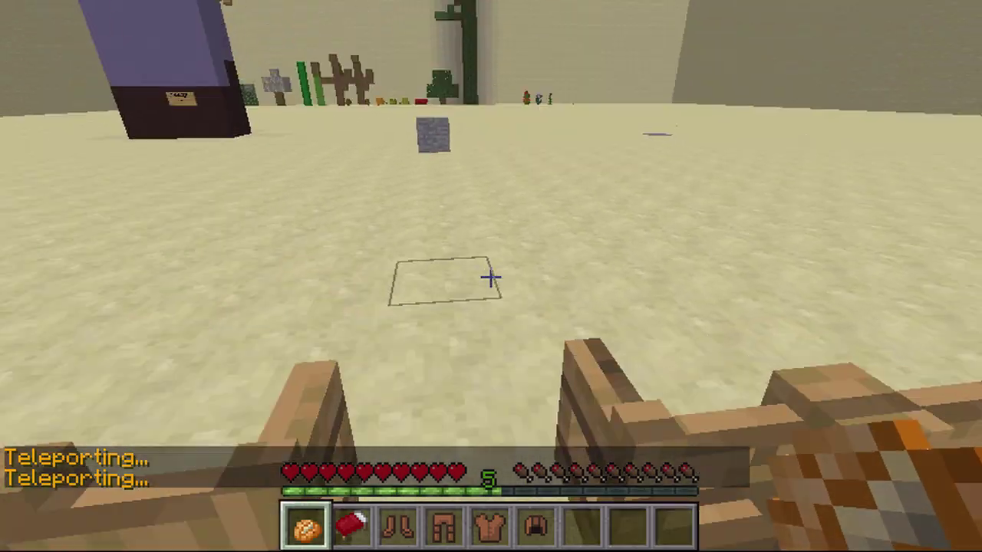
# Get the selection axe with //wand and set both positions on one sand block at (254, 65, 305).
pyautogui.write('t//wand')
pyautogui.press('Return')
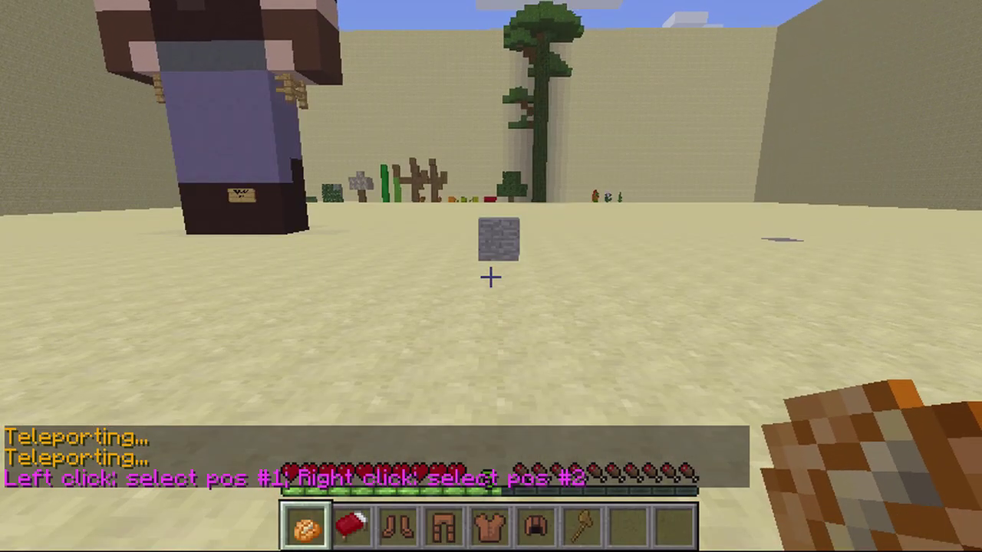
pyautogui.scroll(-6, 491, 276)
pyautogui.click(491, 277)
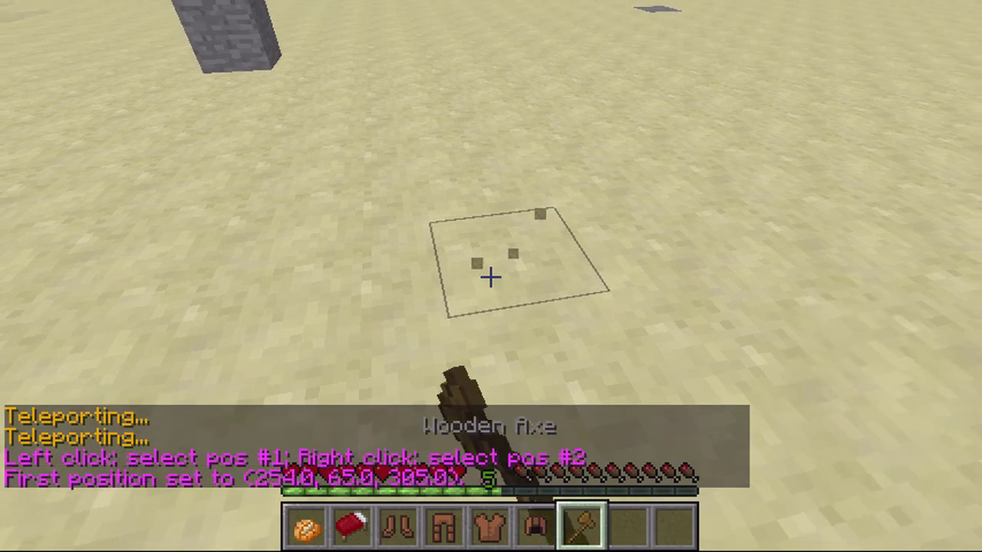
pyautogui.rightClick(491, 277)
# Replace the selected sand block with block 1:13 using //set 1:13.
pyautogui.press('/')
pyautogui.write('/set 1')
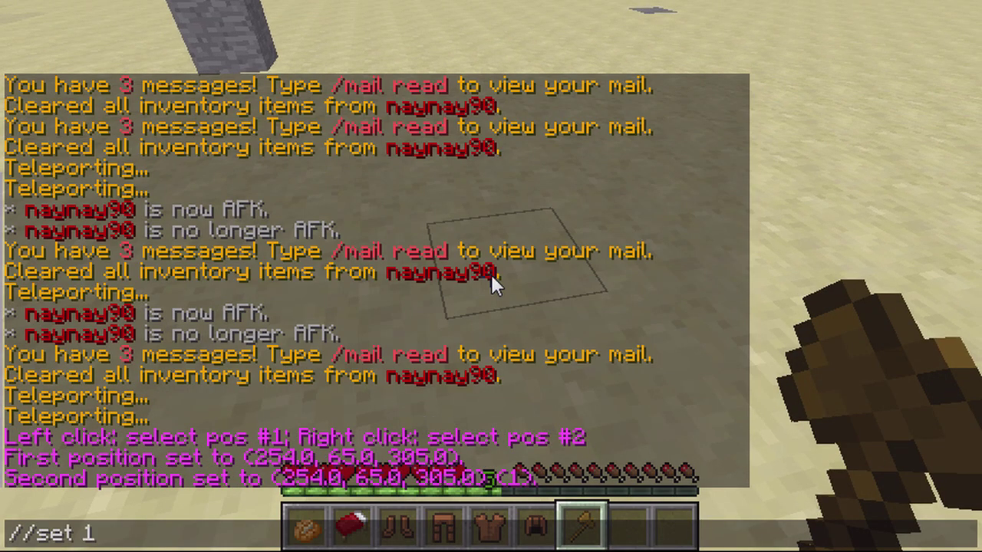
pyautogui.write(':13')
pyautogui.press('Return')
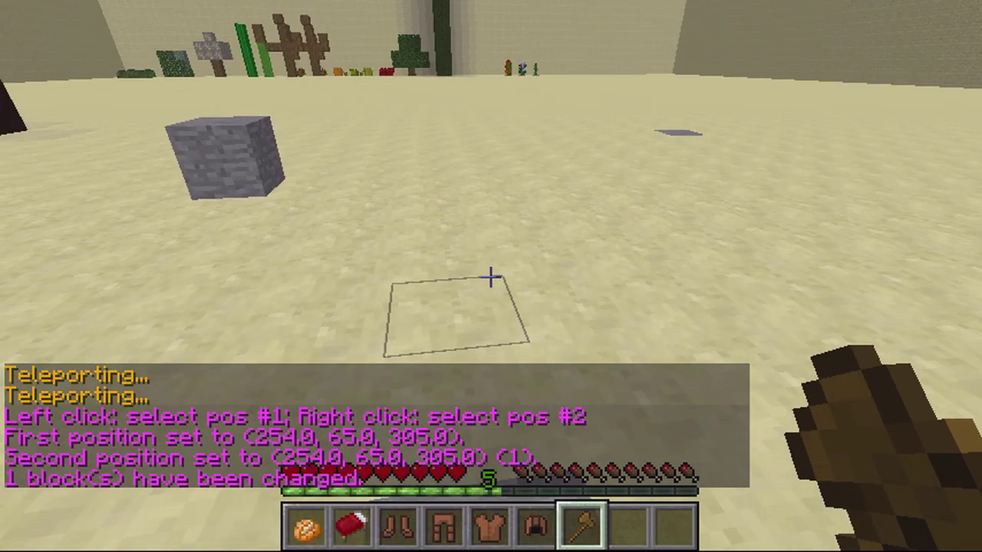
# Hold the test selector, check the inventory it opens, and close it.
pyautogui.scroll(4, 491, 276)
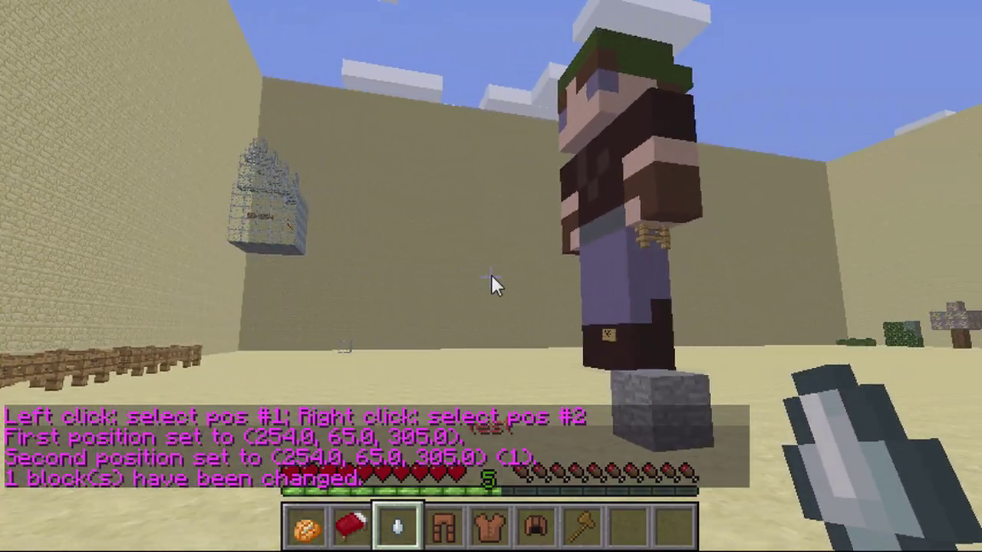
pyautogui.rightClick(491, 277)
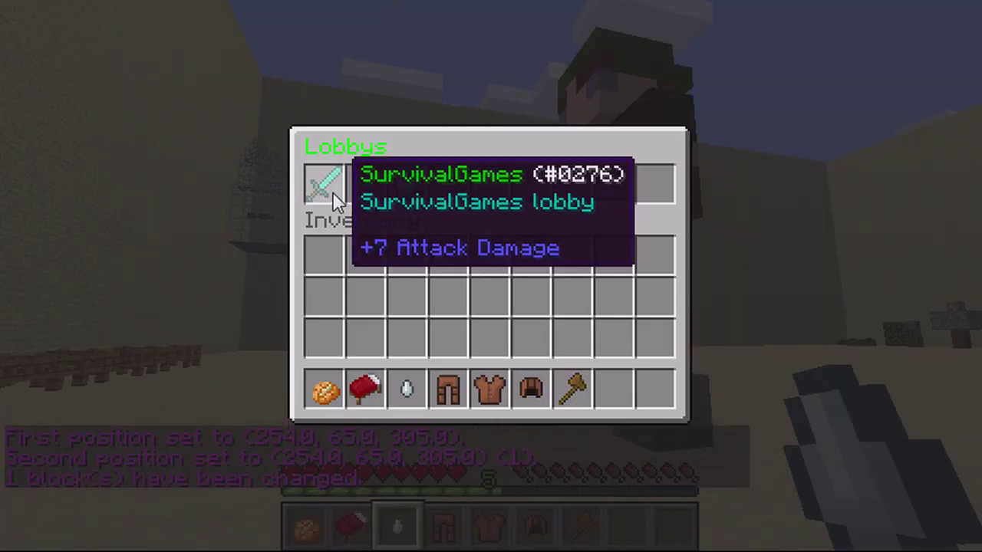
pyautogui.press('Escape')
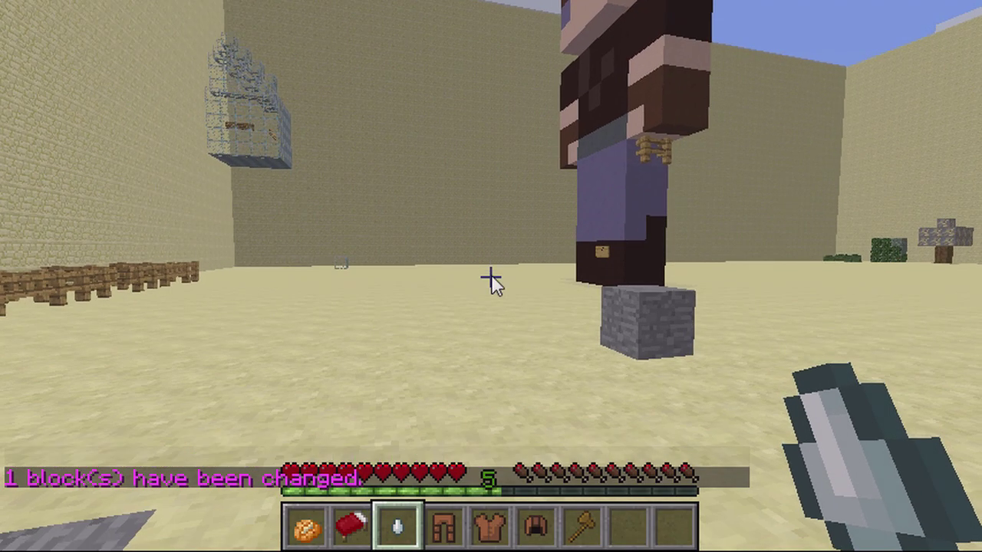
pyautogui.press('e')
pyautogui.press('e')
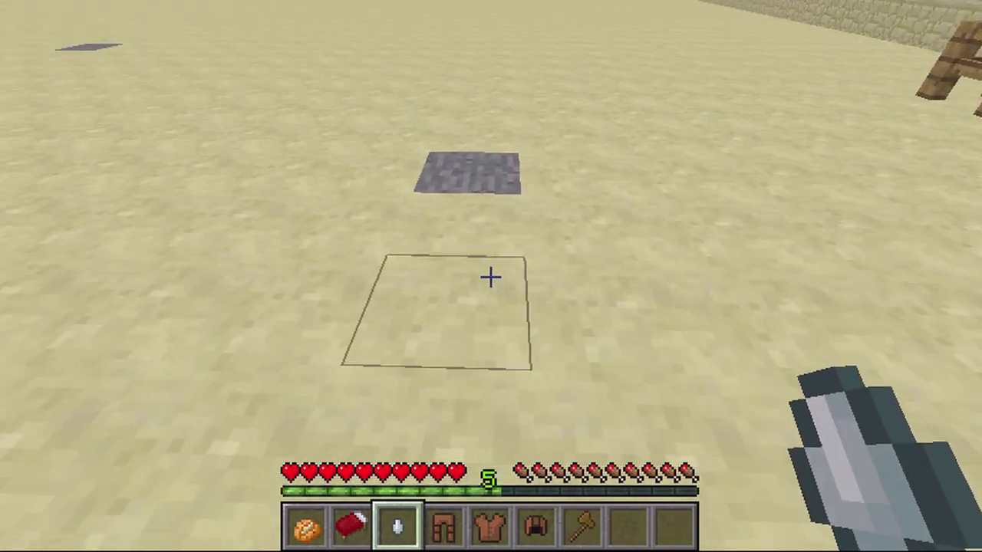
# Select a sand floor area with the wooden axe from (246, 65, 309) to (258, 65, 317).
pyautogui.press('w')
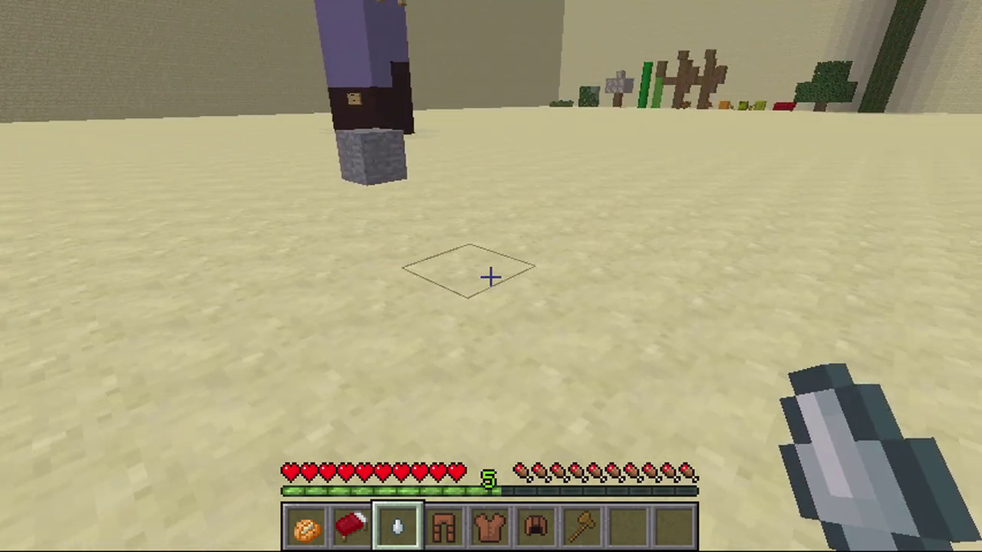
pyautogui.scroll(-1, 491, 277)
pyautogui.scroll(1, 491, 277)
pyautogui.scroll(-4, 491, 276)
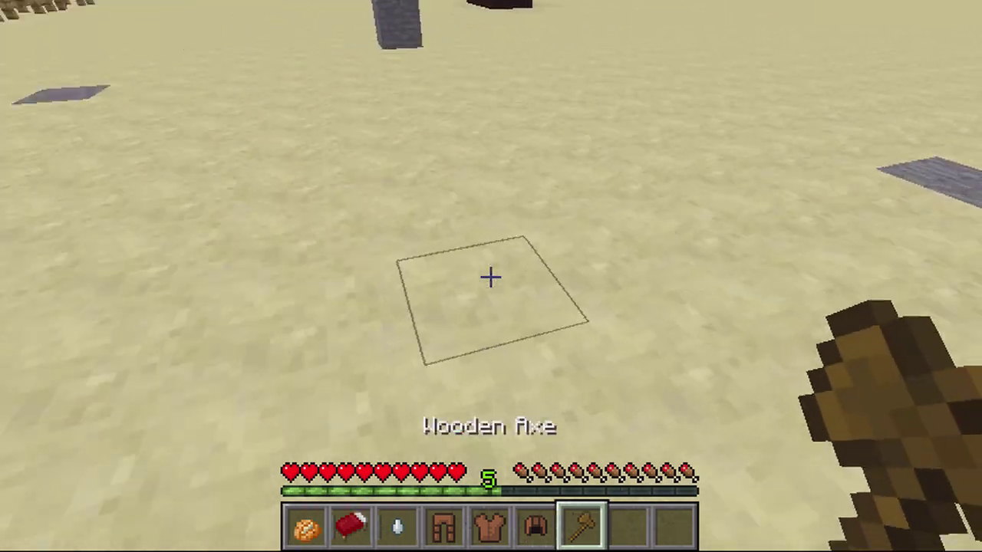
pyautogui.click(491, 276)
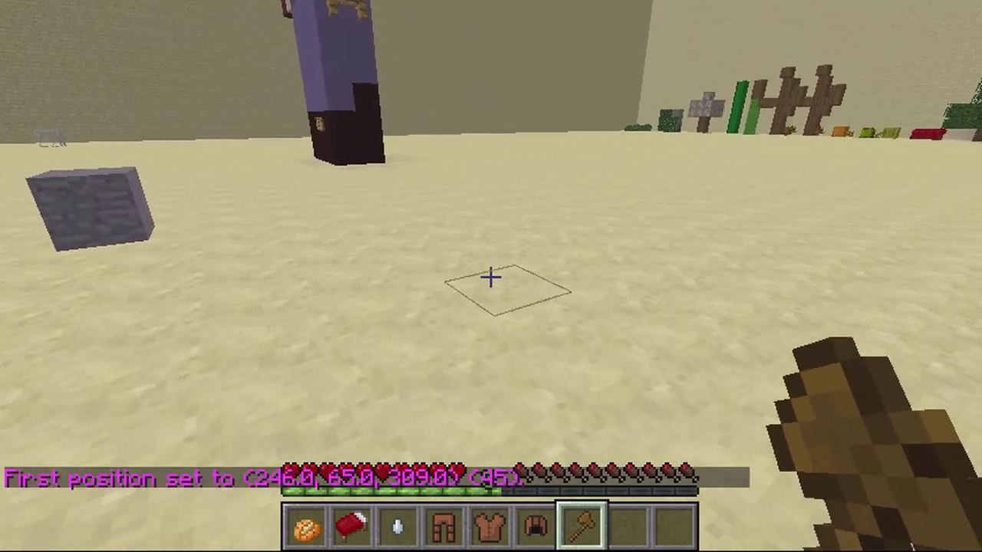
pyautogui.rightClick(491, 277)
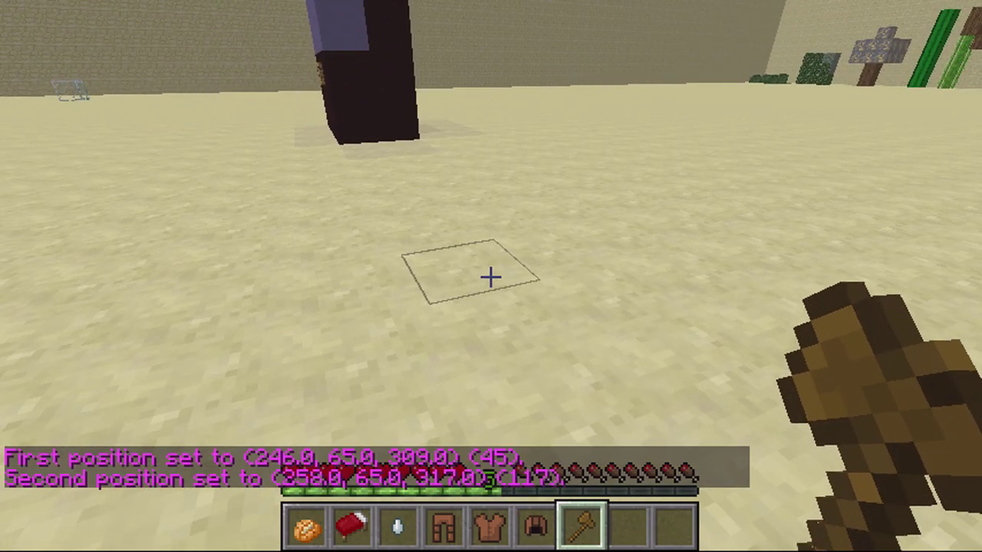
# Fill the selected floor area with block 1:12 using //set 1:12.
pyautogui.write('//set 1')
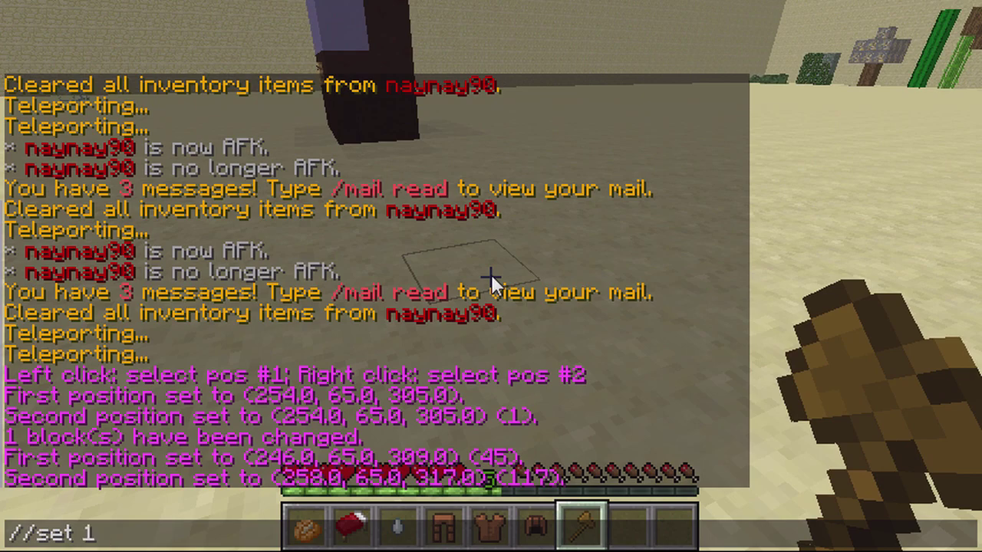
pyautogui.write(':12')
pyautogui.press('Return')
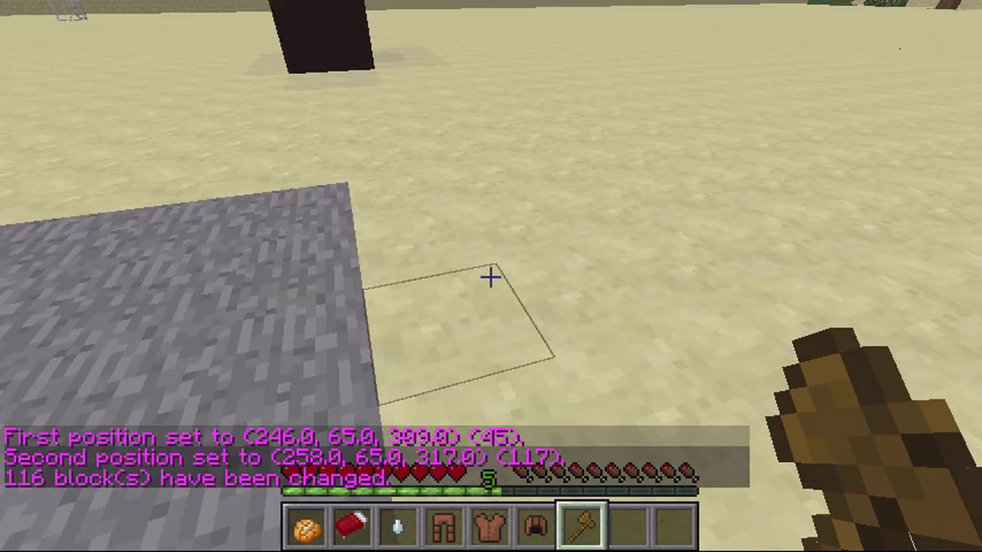
# Empty the player's inventory with /clear and walk onto the new stone floor to receive the selectors.
pyautogui.press('w')
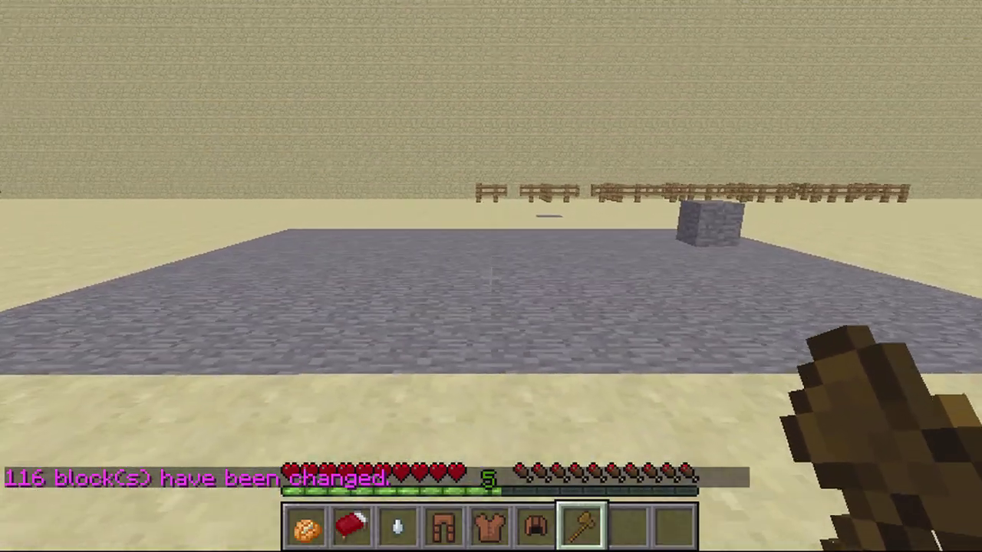
pyautogui.write('t/clear')
pyautogui.press('Return')
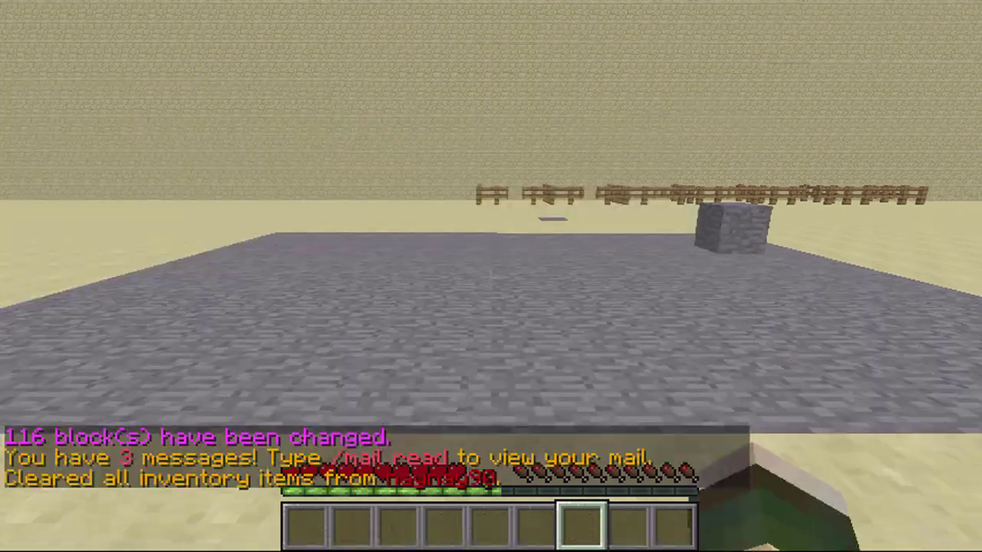
pyautogui.press('w')
pyautogui.press('space')
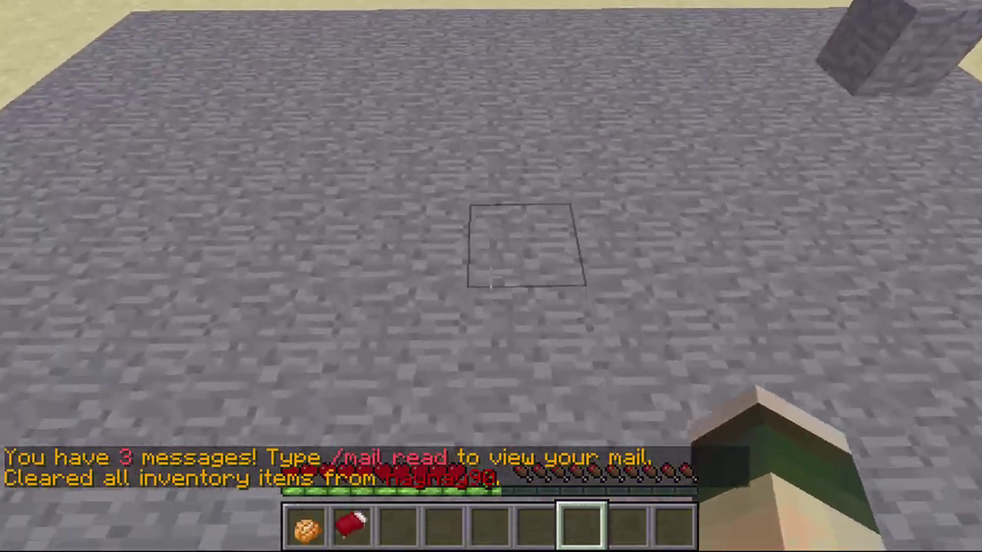
# Hold the YouTube selector, move around the stone floor, and open the selector's Items inventory.
pyautogui.press('2')
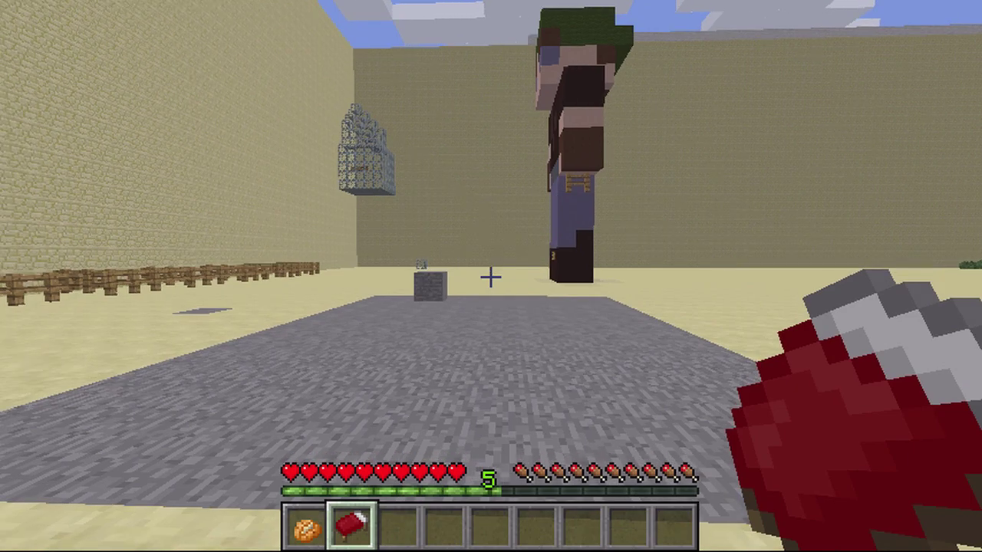
pyautogui.press('w')
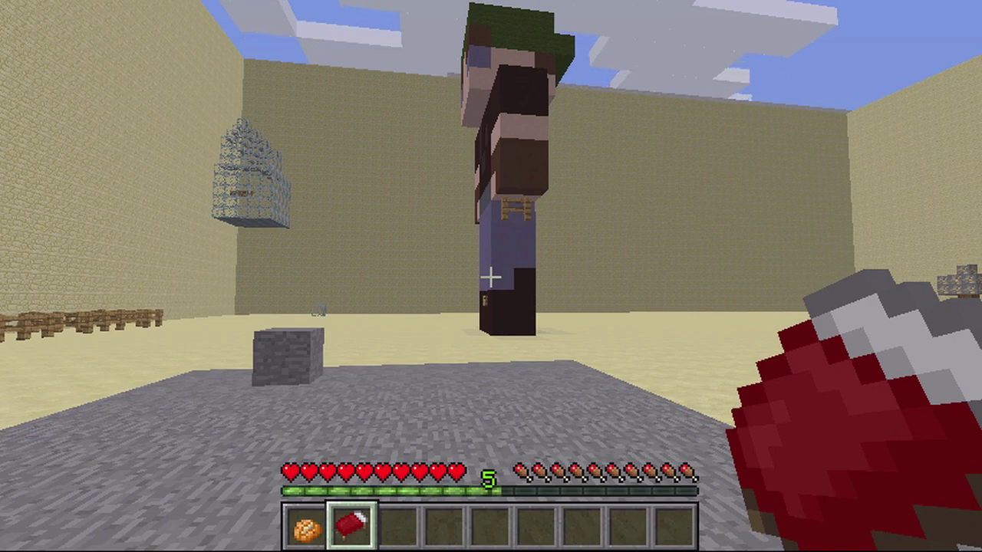
pyautogui.press('s')
pyautogui.press('s')
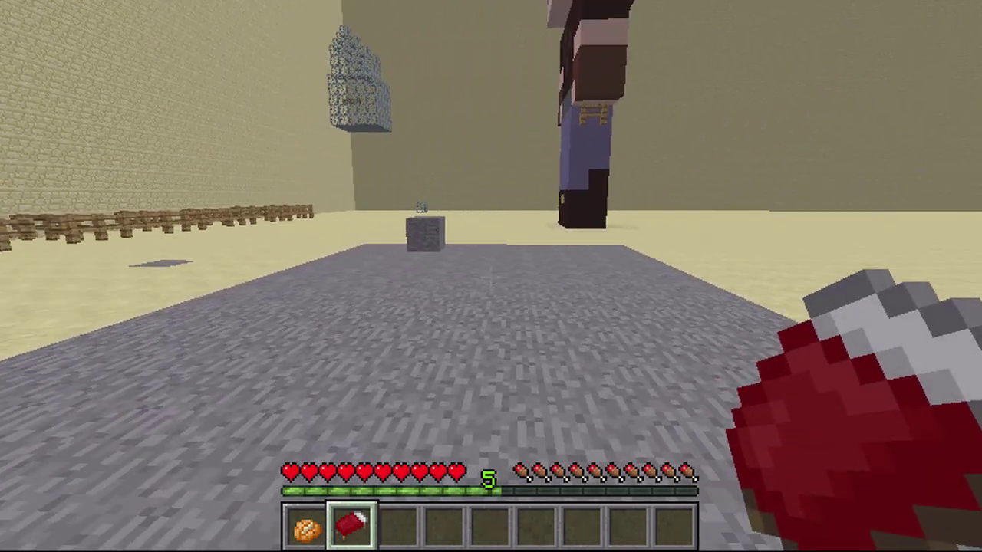
pyautogui.press('a')
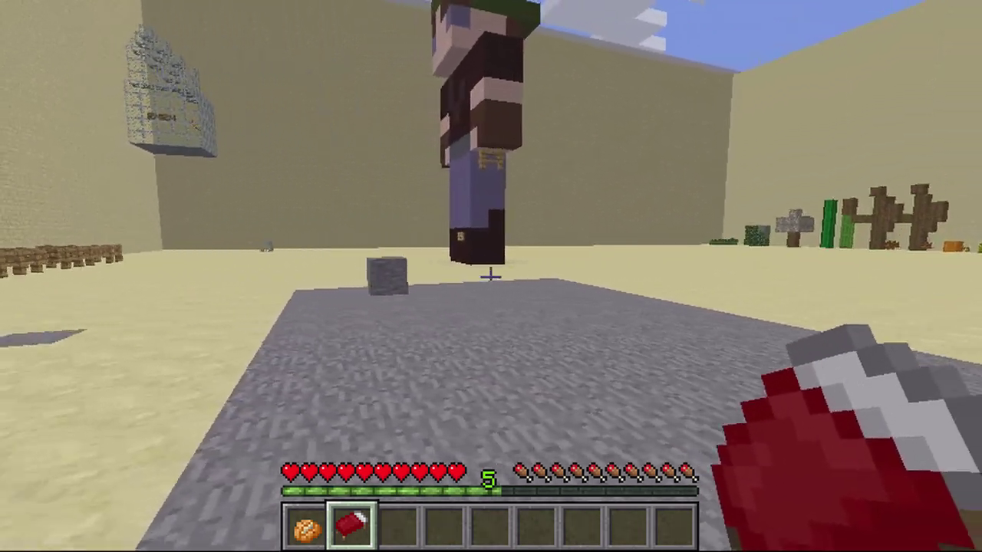
pyautogui.rightClick(492, 276)
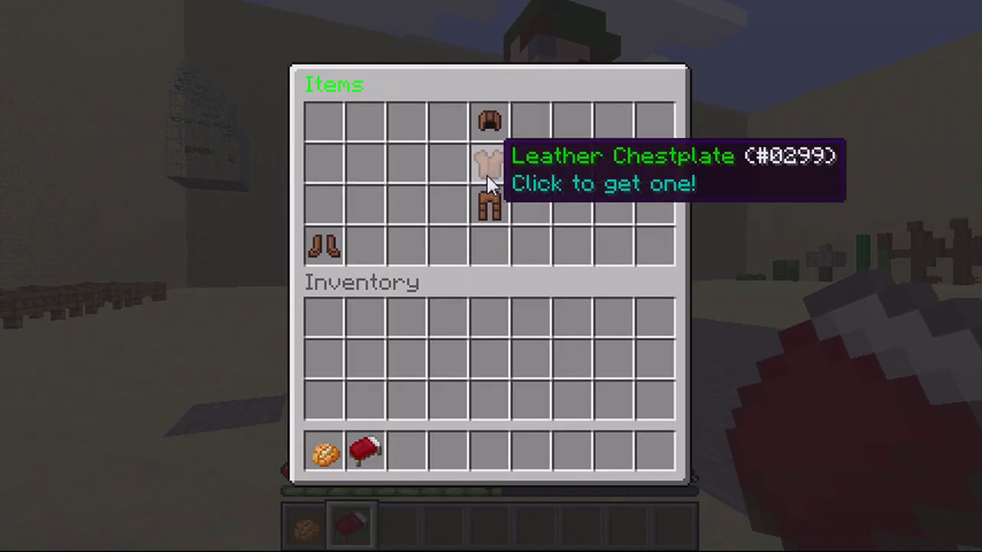